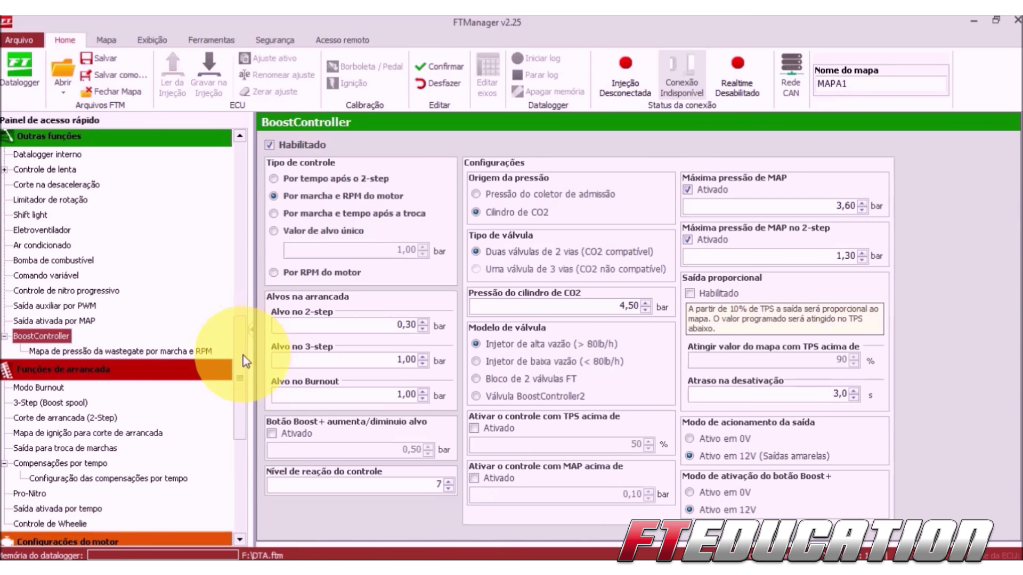
# Configure white-wire input #3 as Pressão de Wastegate with the predefined PS-10B (10bar / 145psi ~ 1 a 5V) sensor.
pyautogui.moveTo(244, 362); pyautogui.dragTo(244, 459)
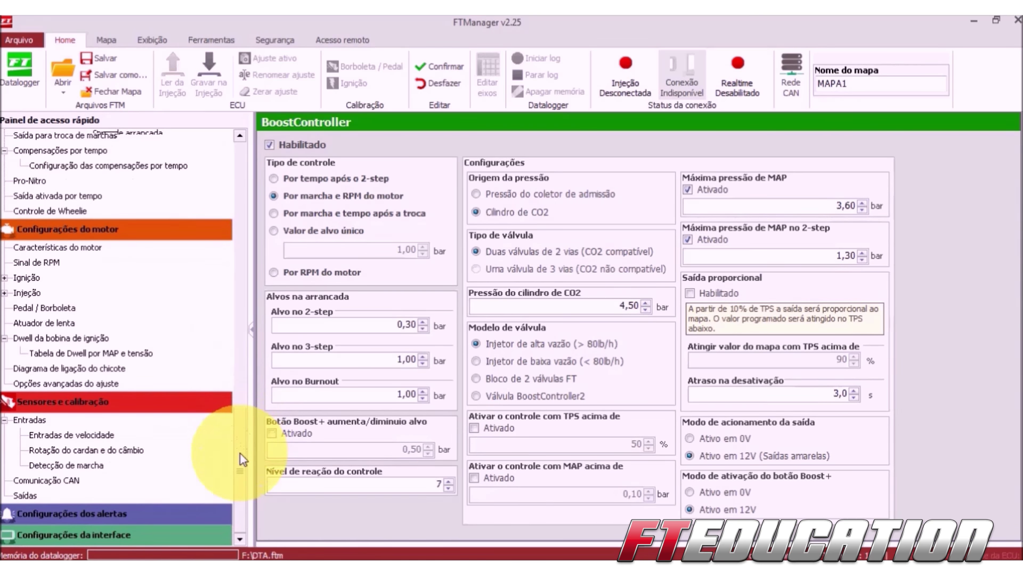
pyautogui.click(26, 421)
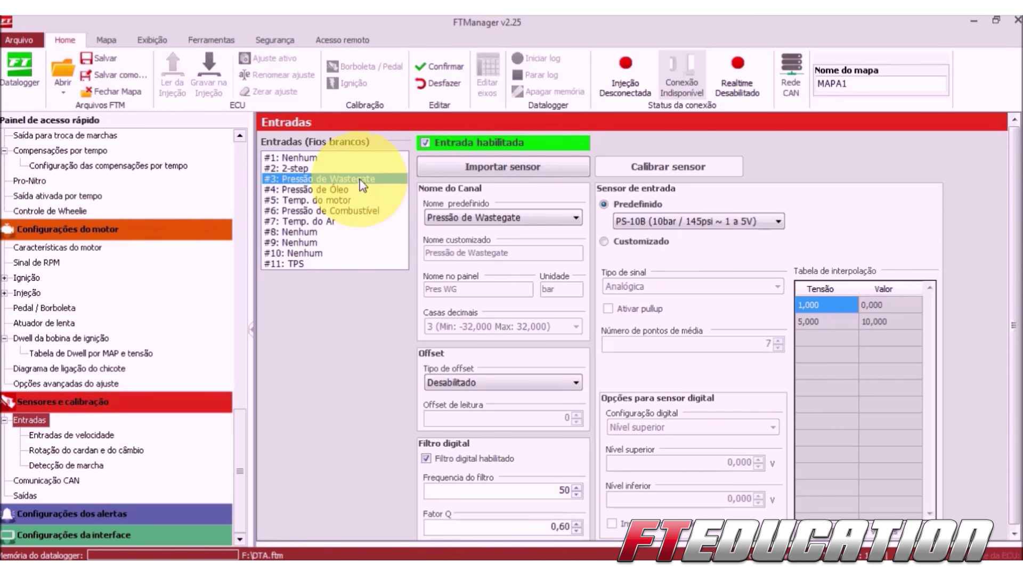
pyautogui.click(506, 218)
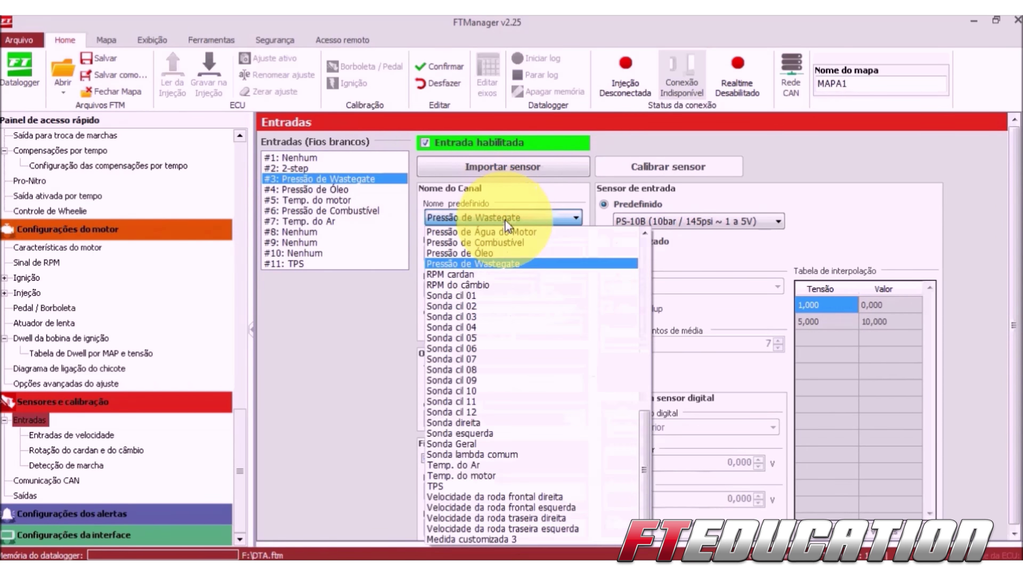
pyautogui.click(506, 262)
pyautogui.click(699, 221)
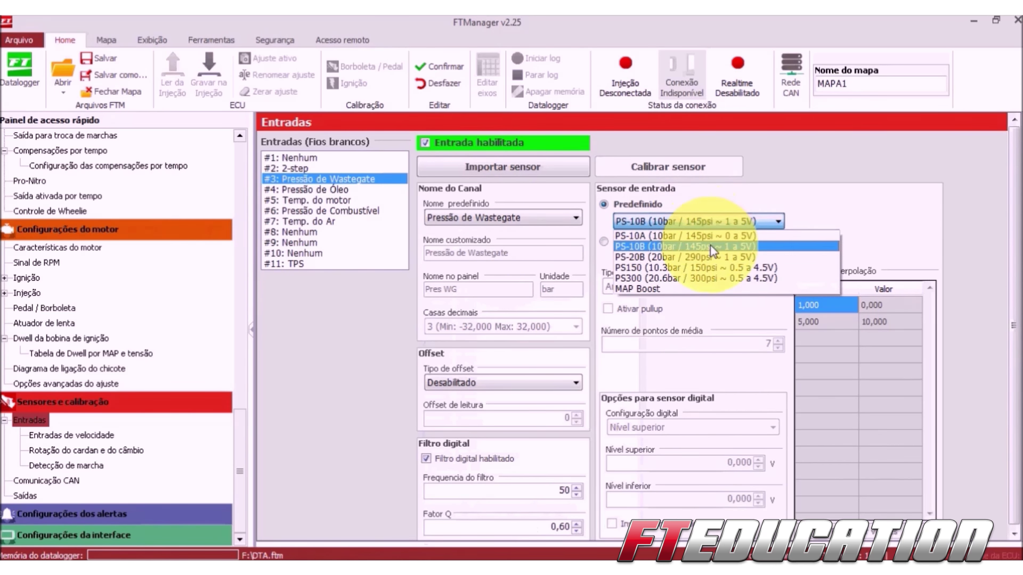
pyautogui.click(753, 247)
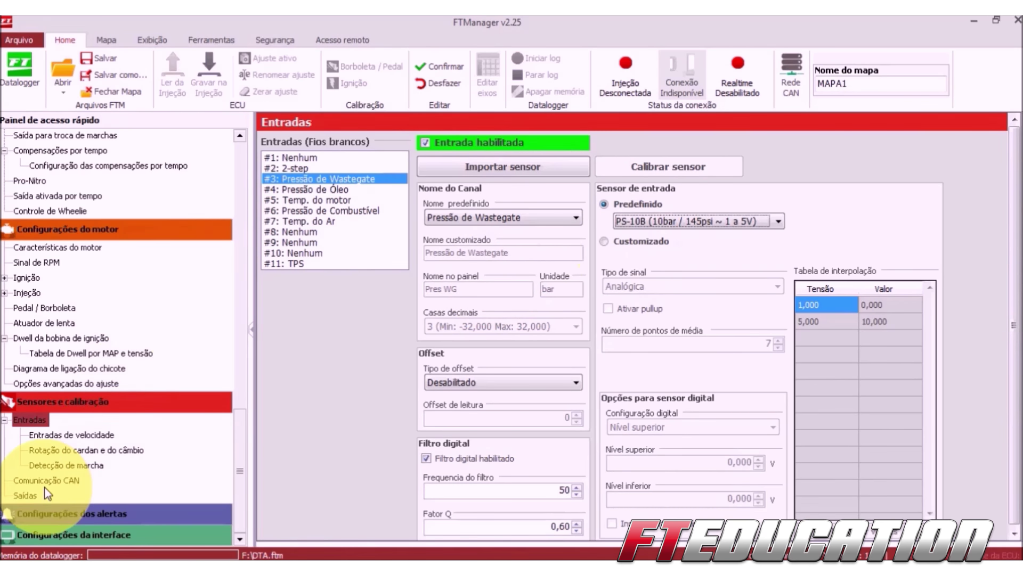
# Assign BoostController 3 vias to Saída amarela 1 and set Saída amarela 2 to Nenhum.
pyautogui.click(27, 495)
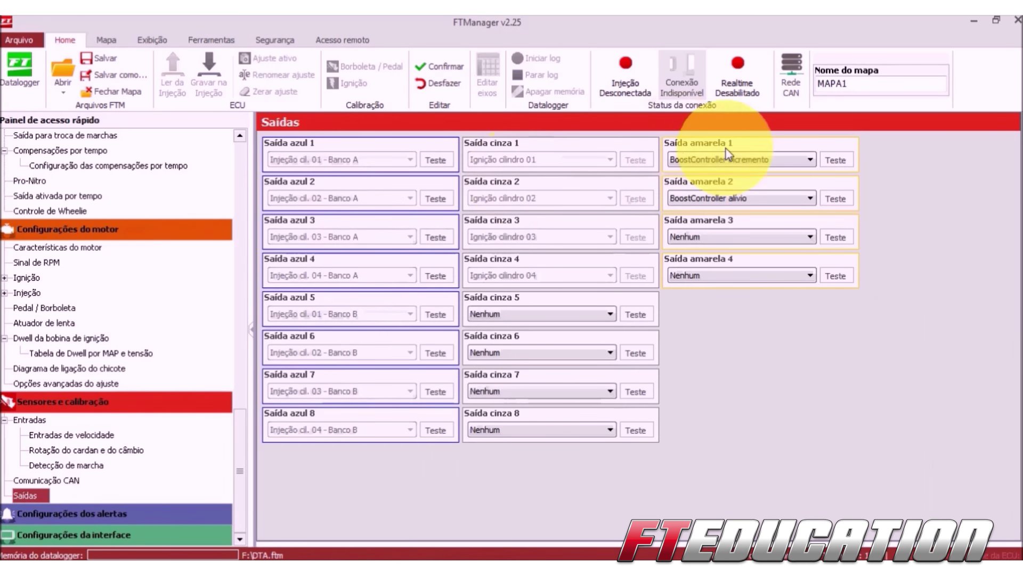
pyautogui.click(761, 160)
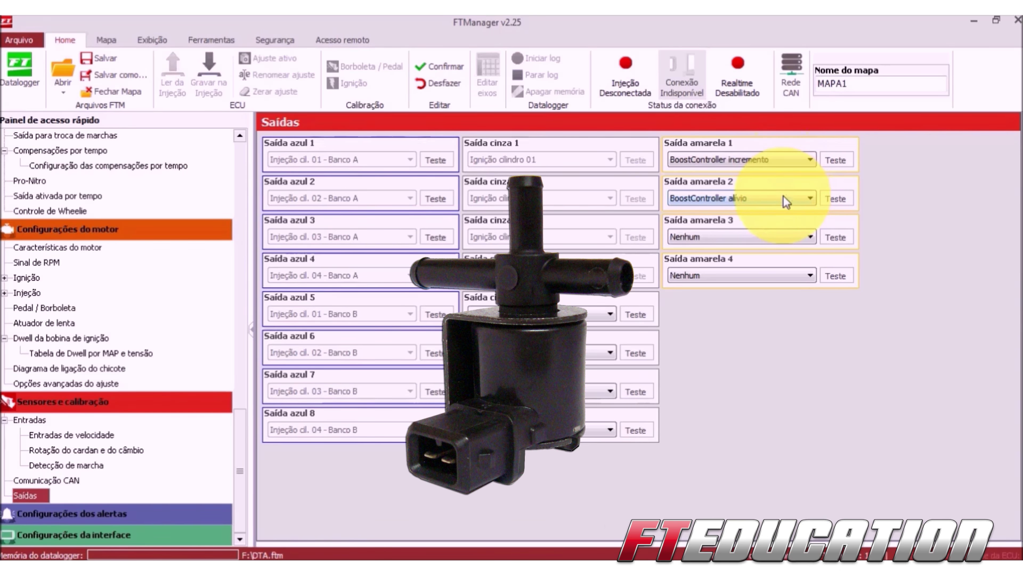
pyautogui.click(781, 164)
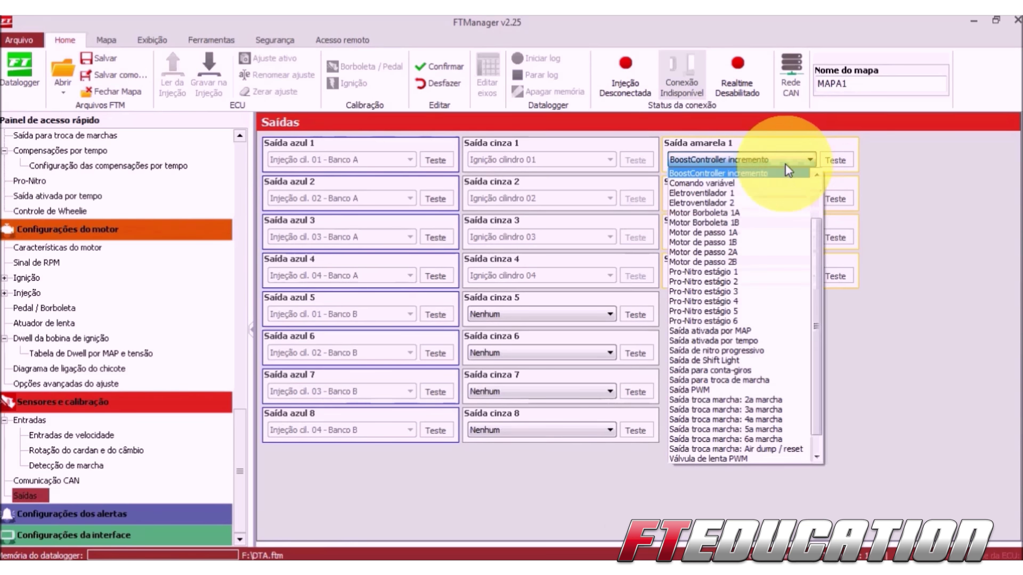
pyautogui.scroll(2, 794, 202)
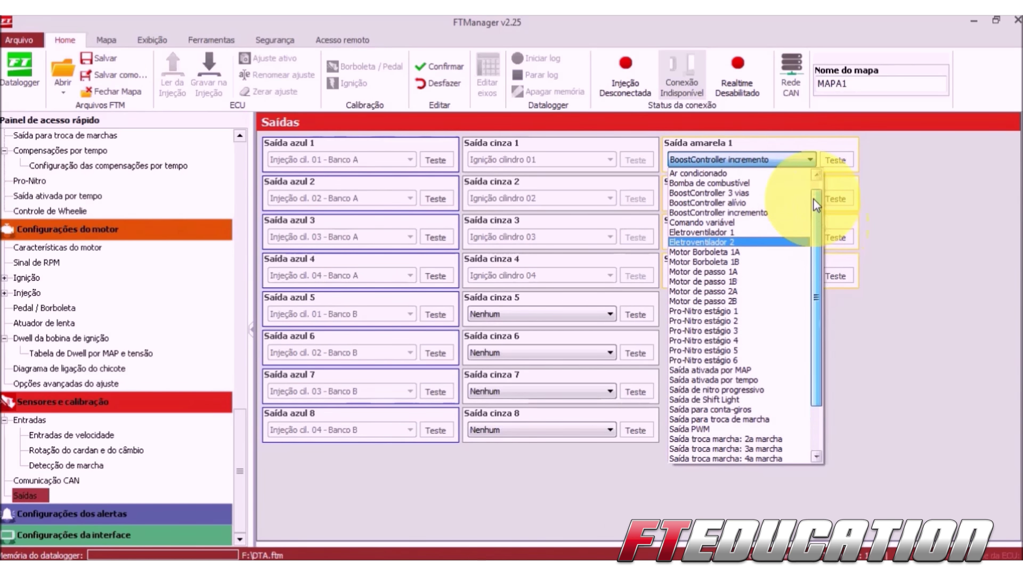
pyautogui.click(783, 194)
pyautogui.click(776, 198)
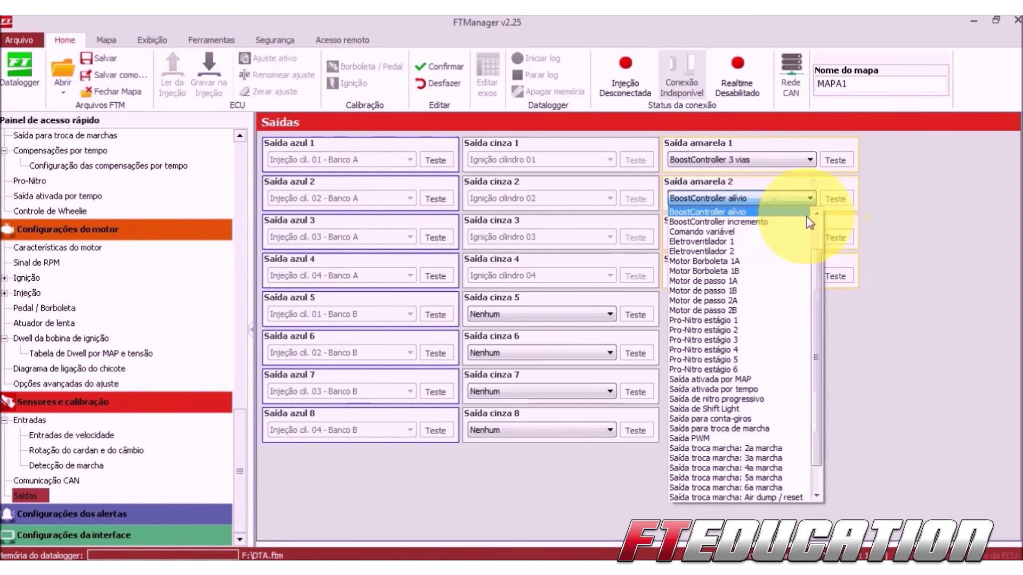
pyautogui.moveTo(819, 250); pyautogui.dragTo(818, 218)
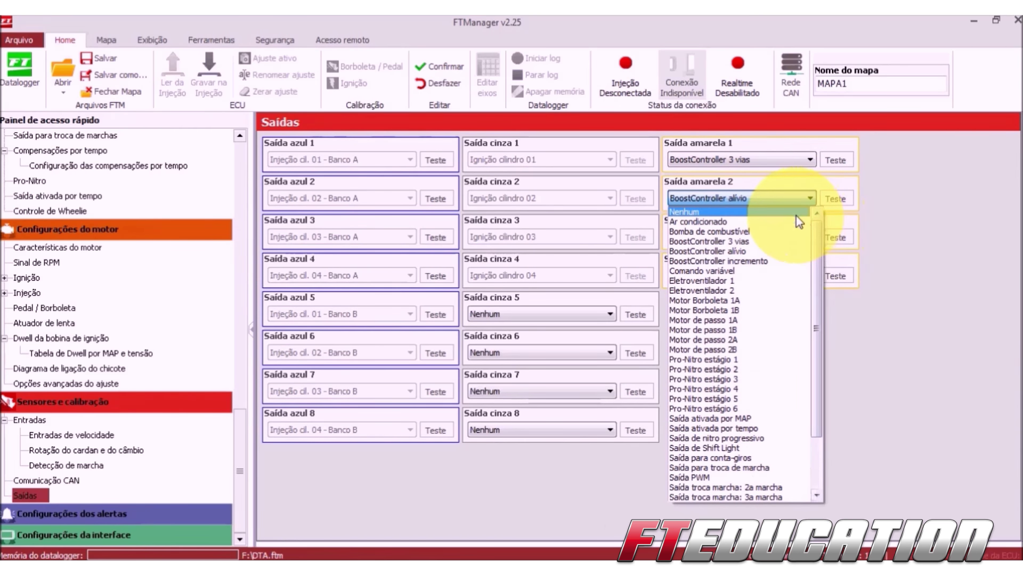
pyautogui.click(795, 213)
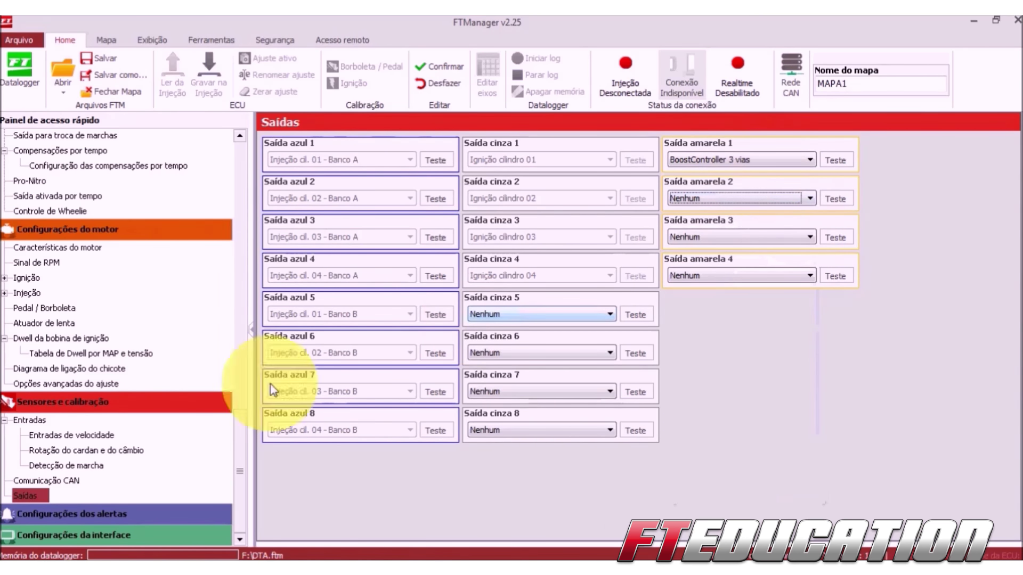
# Set the BoostController control type to Por tempo após o 2-step and open its wastegate pressure map.
pyautogui.moveTo(244, 454); pyautogui.dragTo(246, 381)
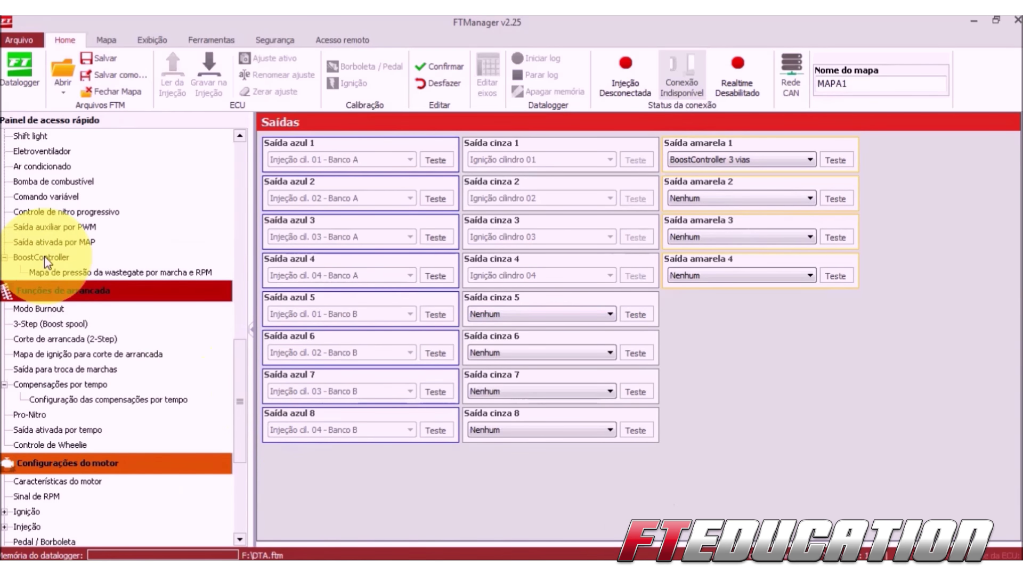
pyautogui.click(44, 256)
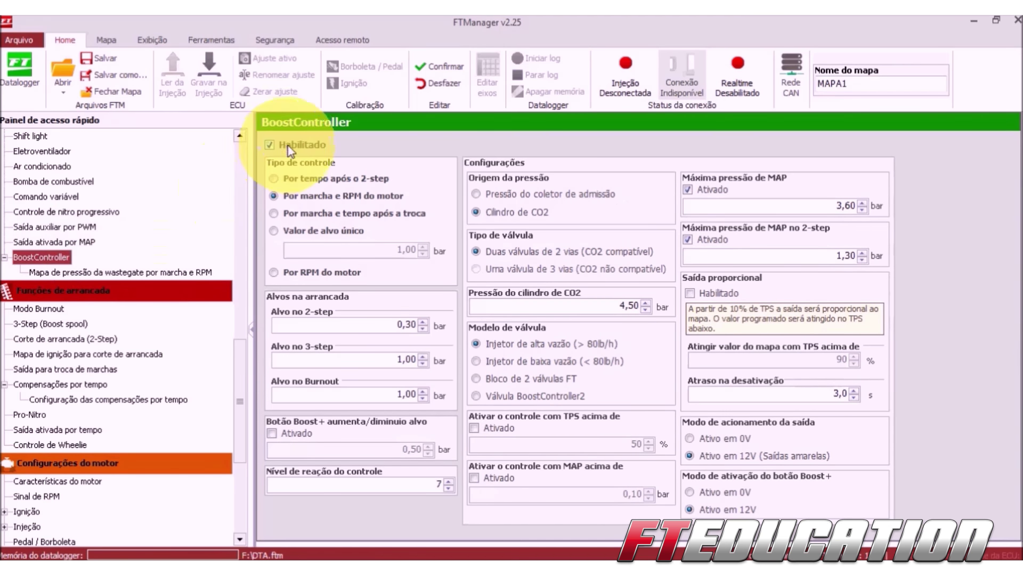
pyautogui.moveTo(245, 365); pyautogui.dragTo(250, 328)
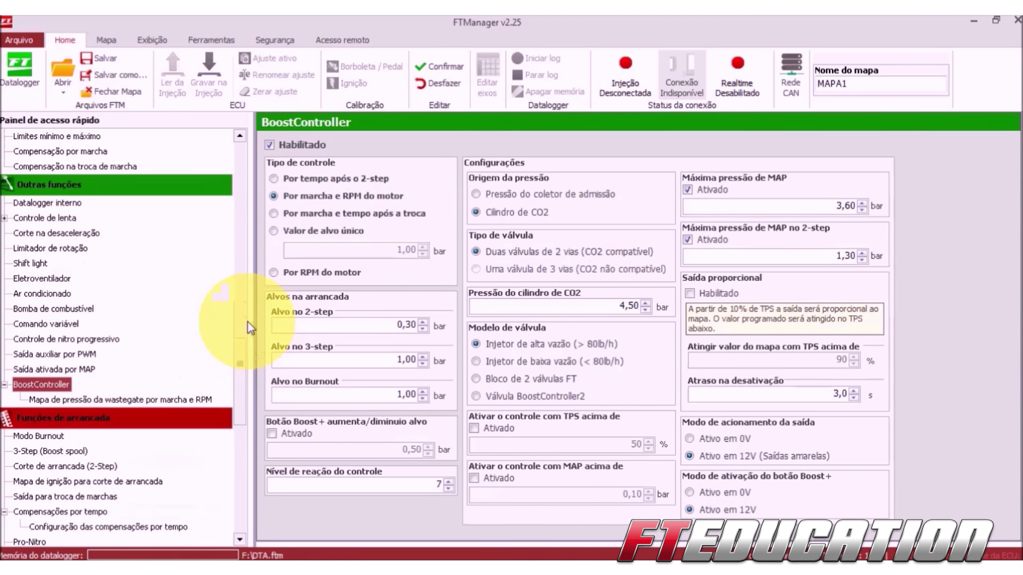
pyautogui.click(299, 181)
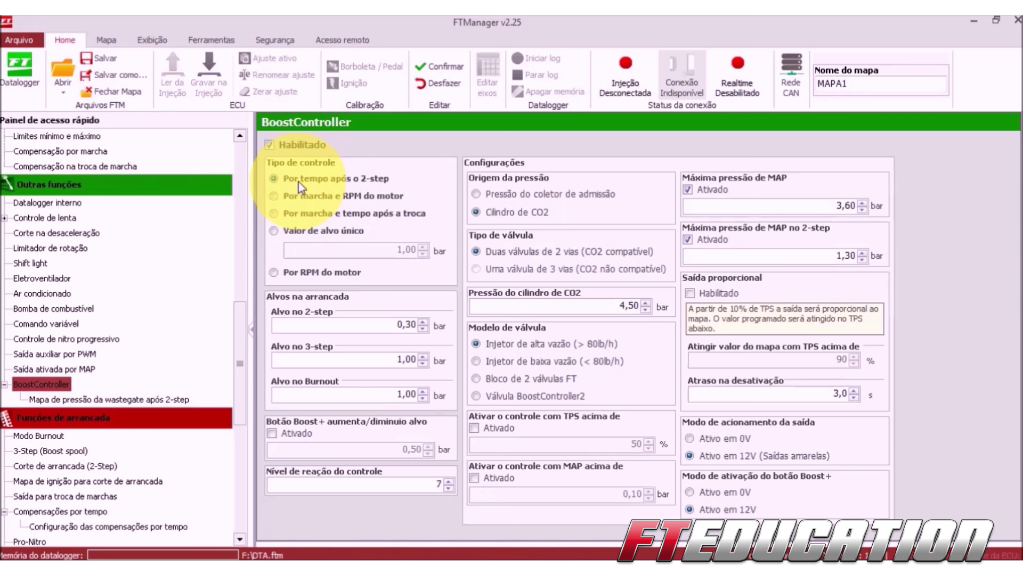
pyautogui.click(153, 400)
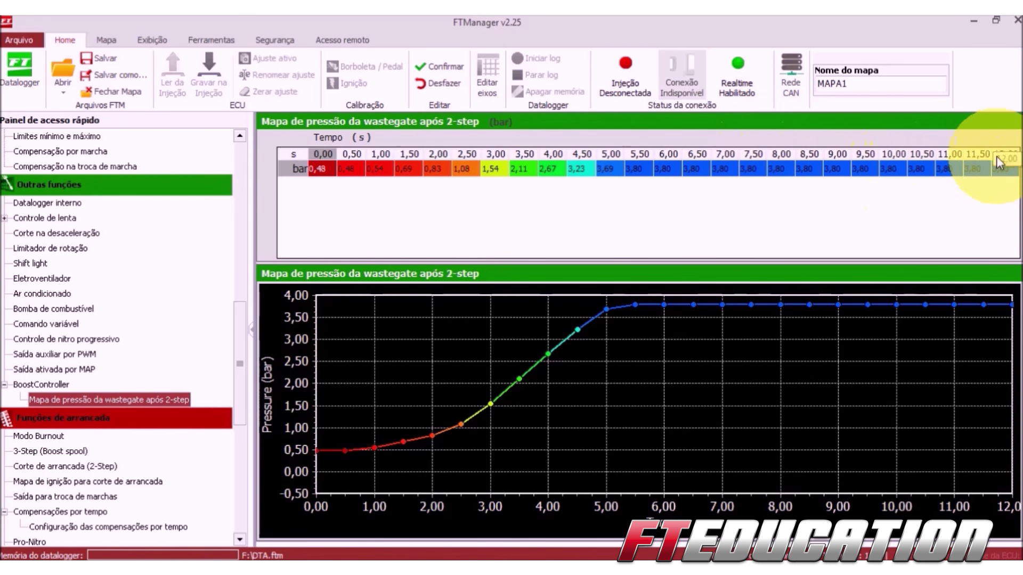
# Set the wastegate target pressure to 1,00 bar for the 0,00 to 2,00 s cells of the post-2-step map.
pyautogui.moveTo(360, 169); pyautogui.dragTo(469, 176)
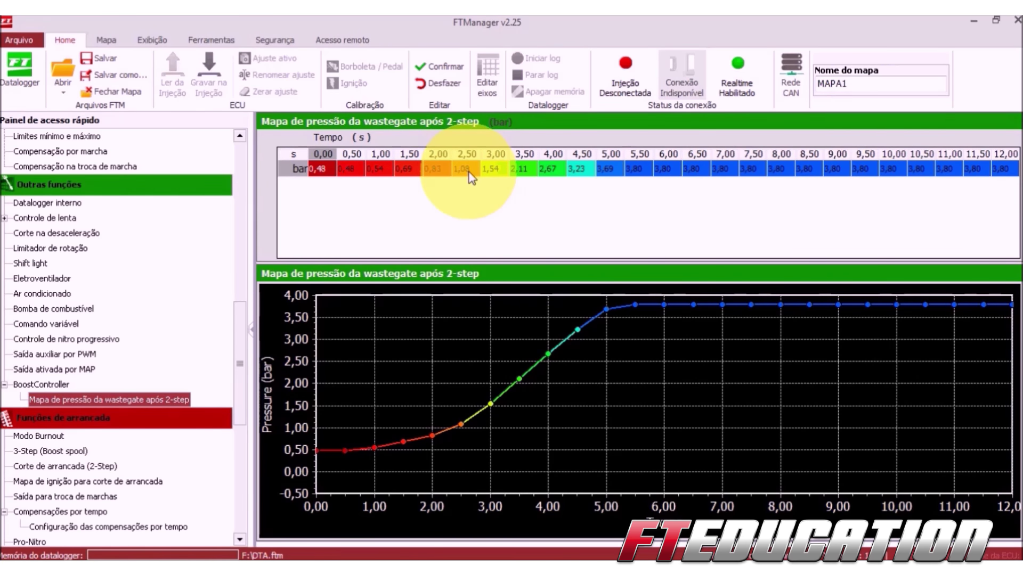
pyautogui.moveTo(610, 170); pyautogui.dragTo(640, 172)
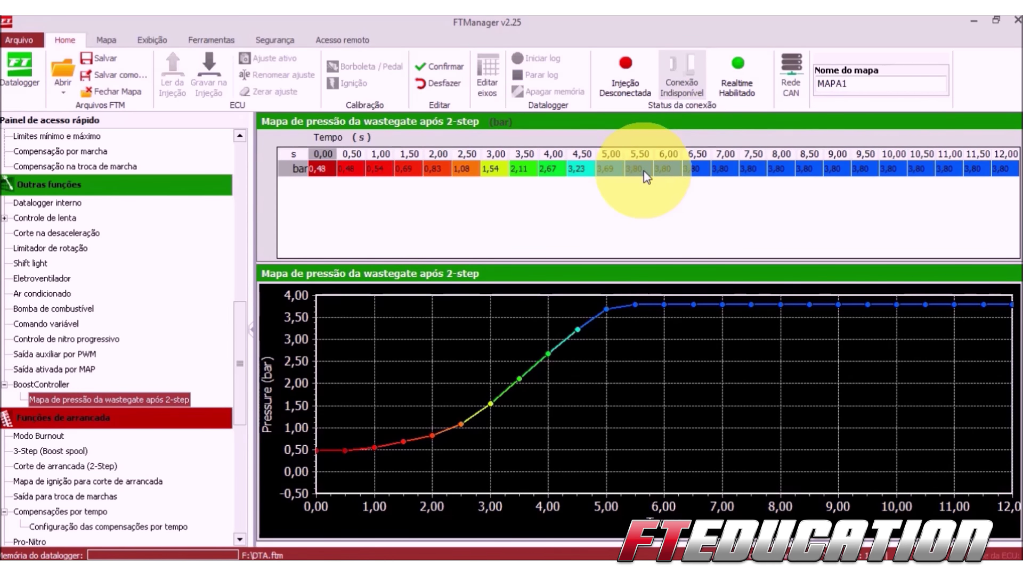
pyautogui.moveTo(380, 168); pyautogui.dragTo(437, 168)
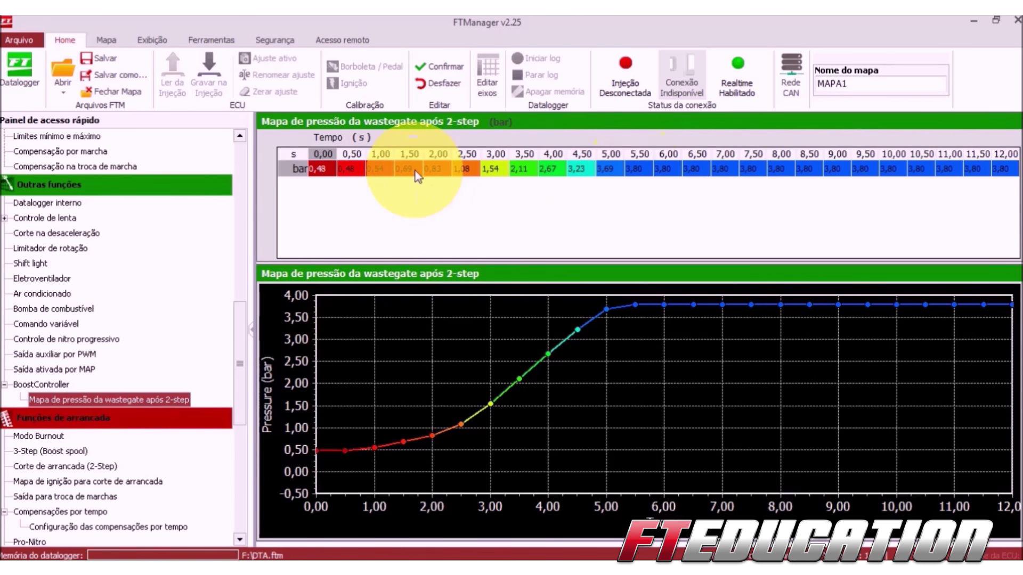
pyautogui.click(383, 170)
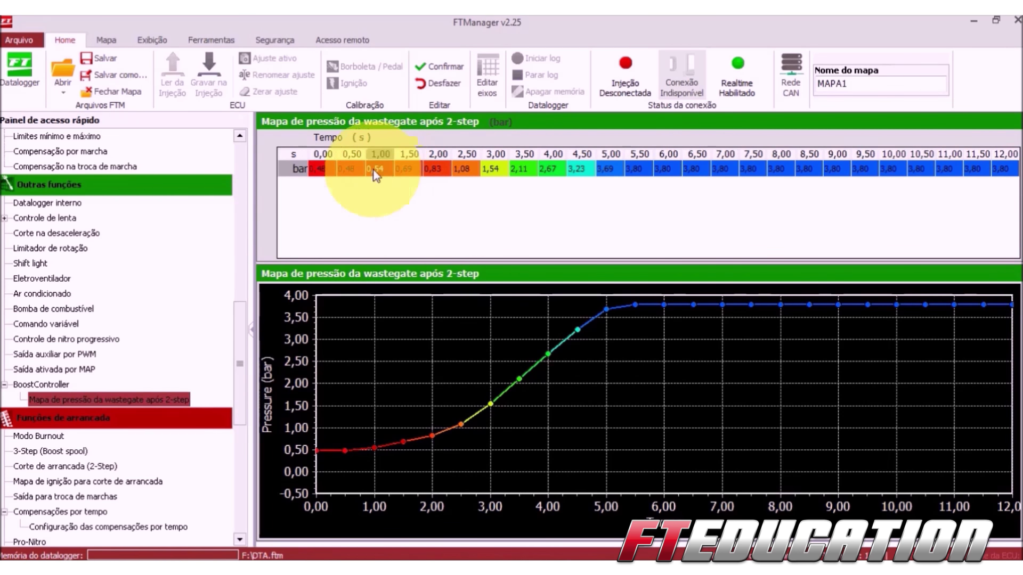
pyautogui.moveTo(322, 171); pyautogui.dragTo(445, 176)
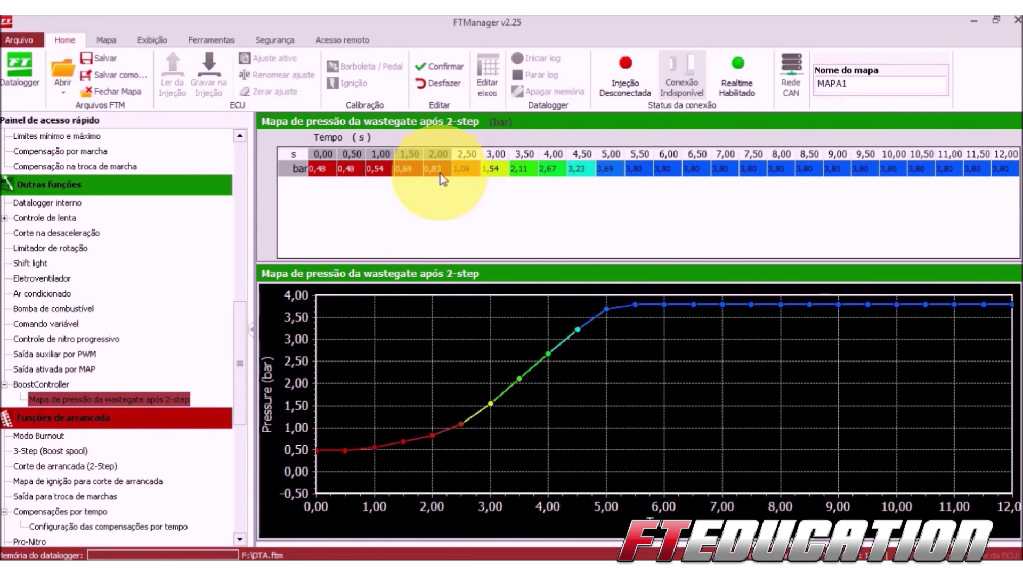
pyautogui.write('11')
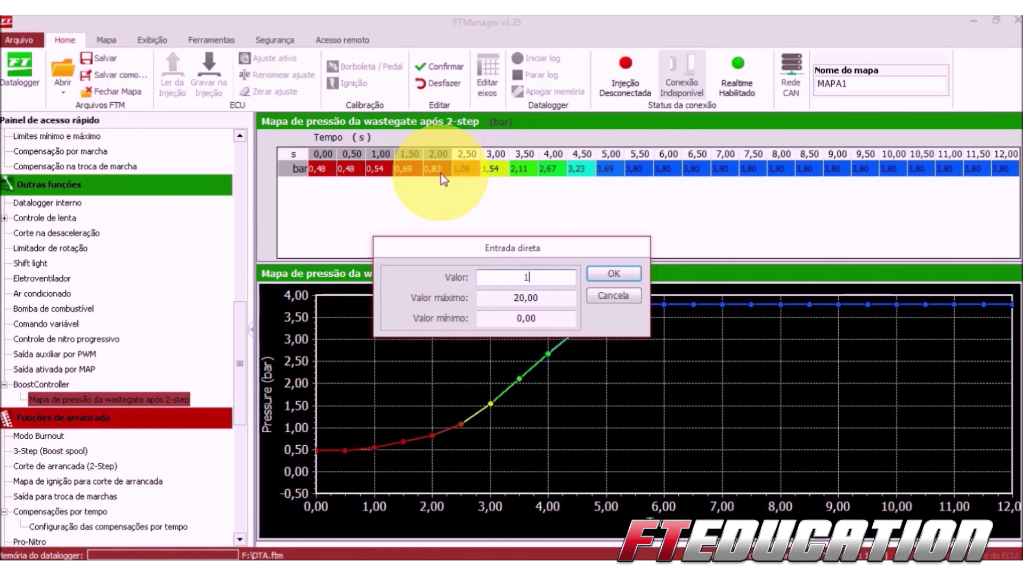
pyautogui.click(612, 274)
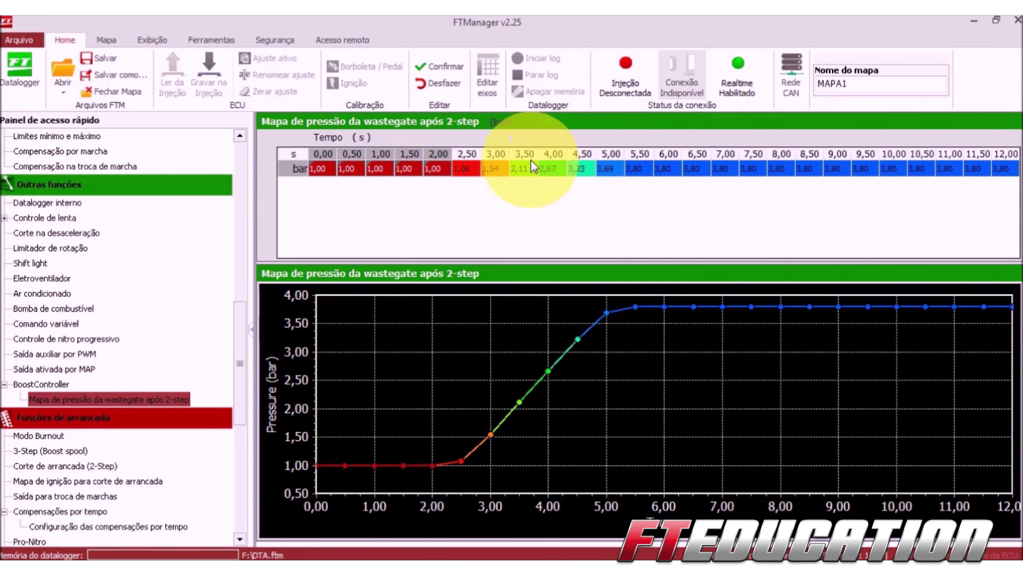
# Add a 0,20 s point to the map's time axis and set its target pressure to 0,00 bar.
pyautogui.click(643, 169)
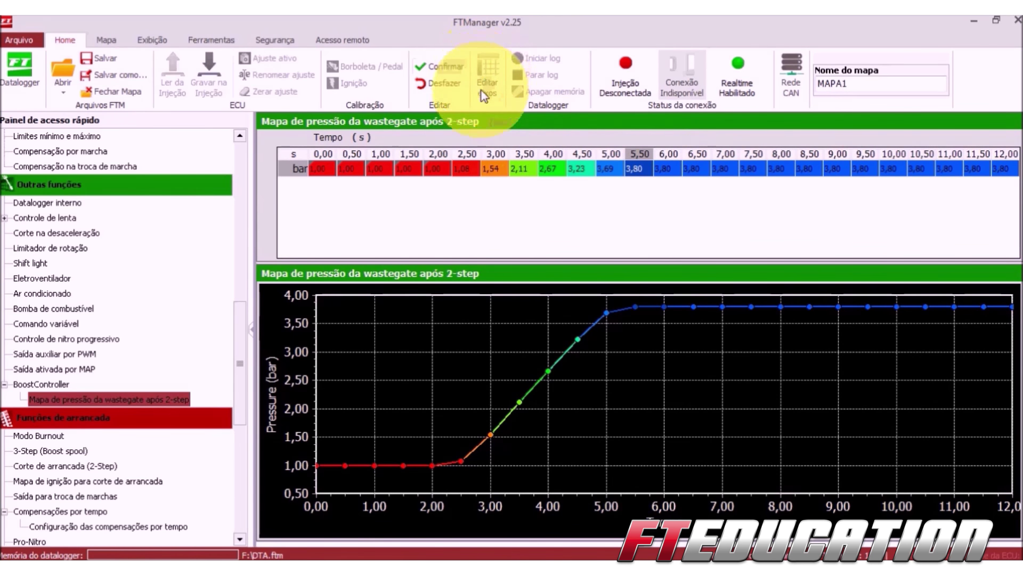
pyautogui.click(487, 78)
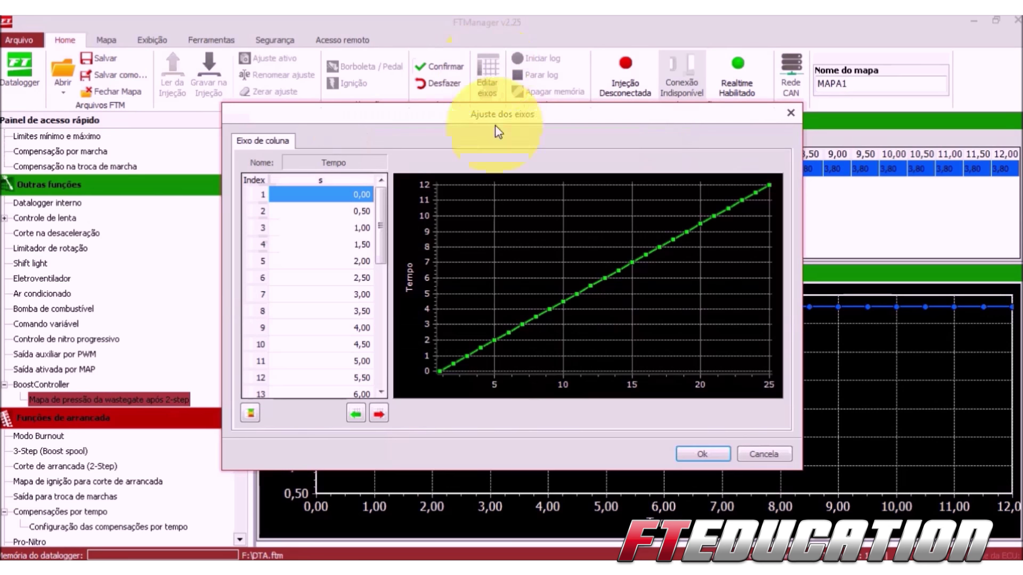
pyautogui.moveTo(379, 232); pyautogui.dragTo(388, 365)
pyautogui.click(351, 279)
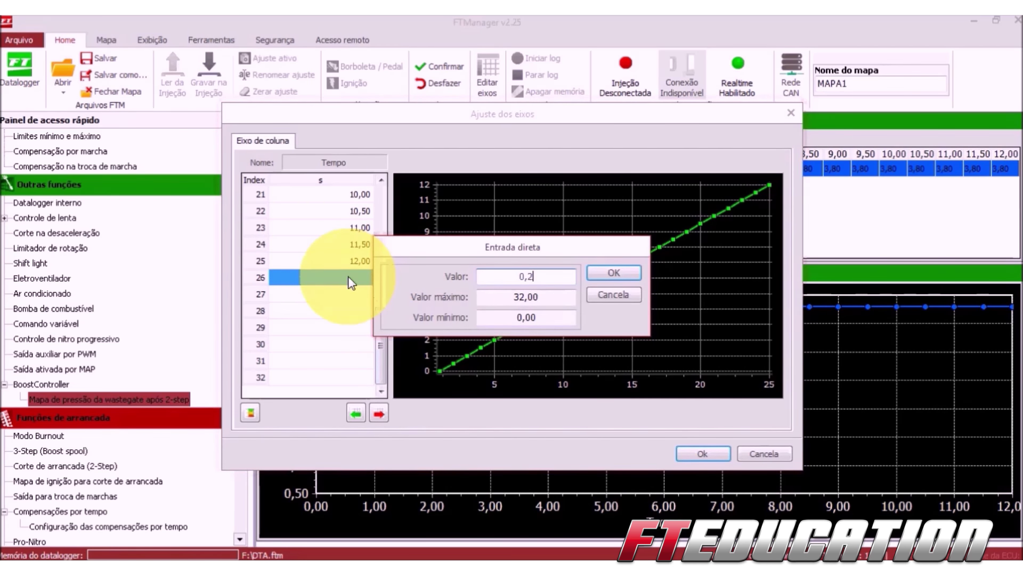
pyautogui.click(613, 273)
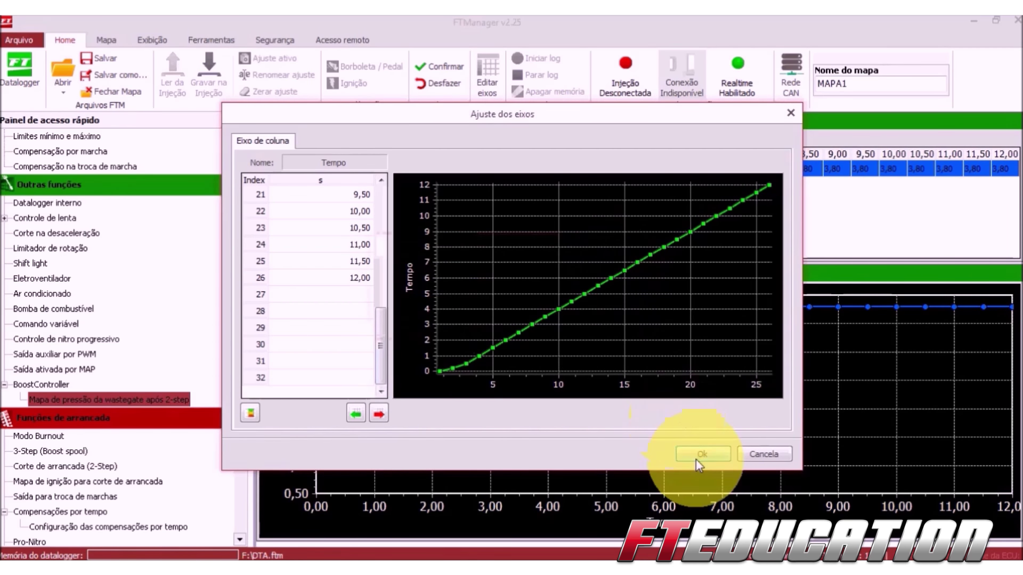
pyautogui.click(695, 459)
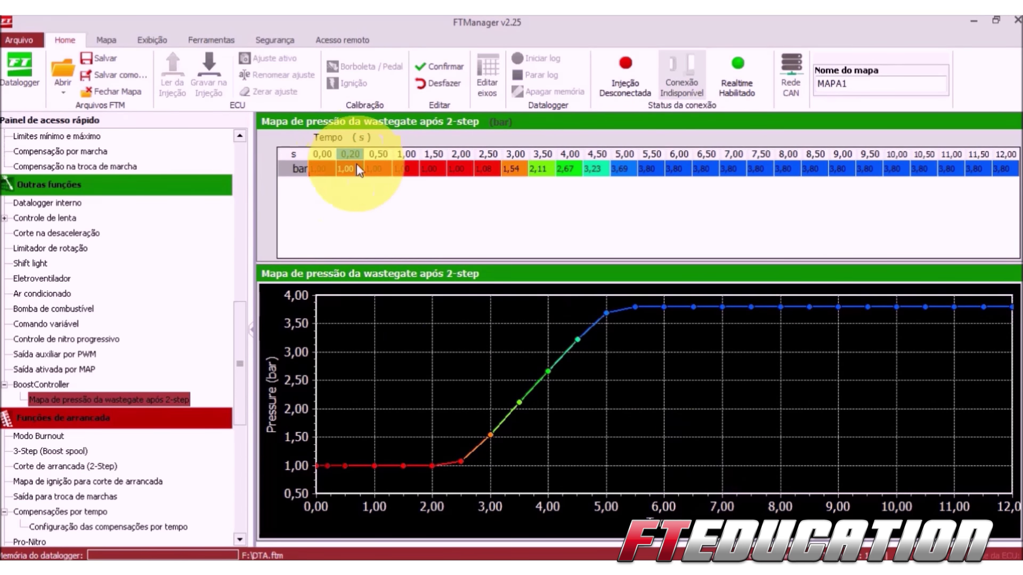
pyautogui.write('0')
pyautogui.press('Return')
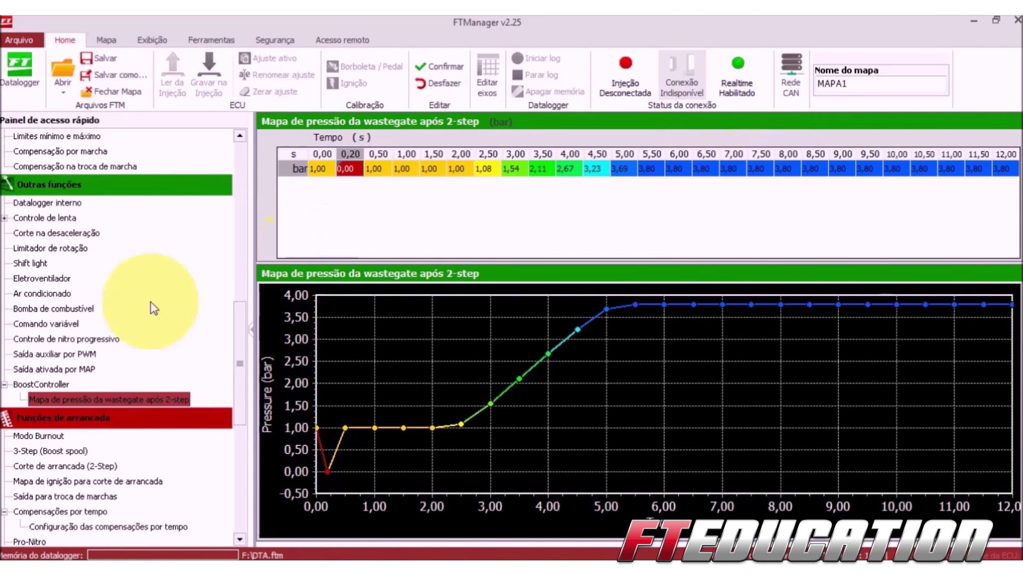
# Switch the BoostController control type to Por marcha e RPM do motor and review the gear 1 and 2 rows in its wastegate pressure map.
pyautogui.click(41, 384)
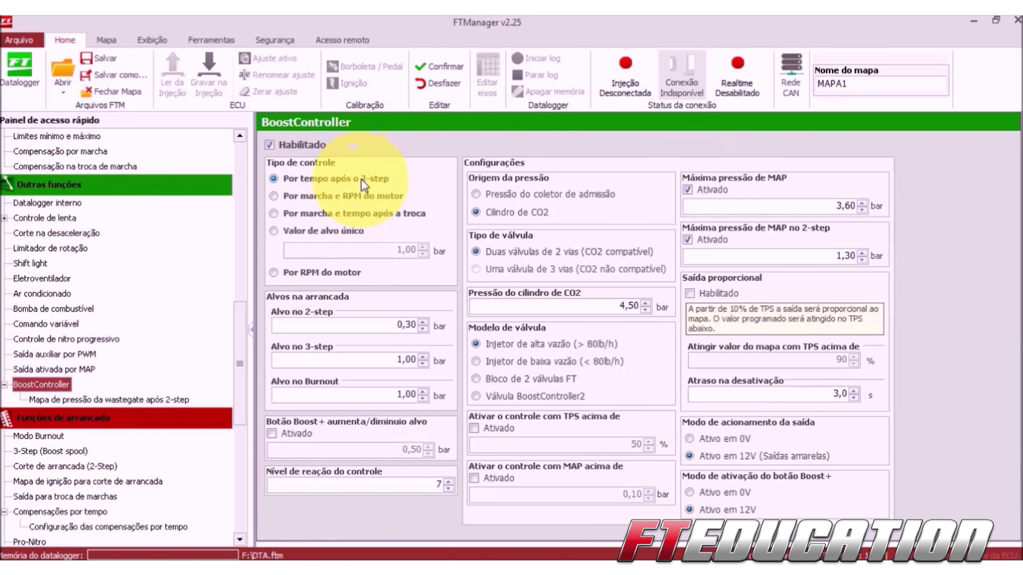
pyautogui.click(335, 195)
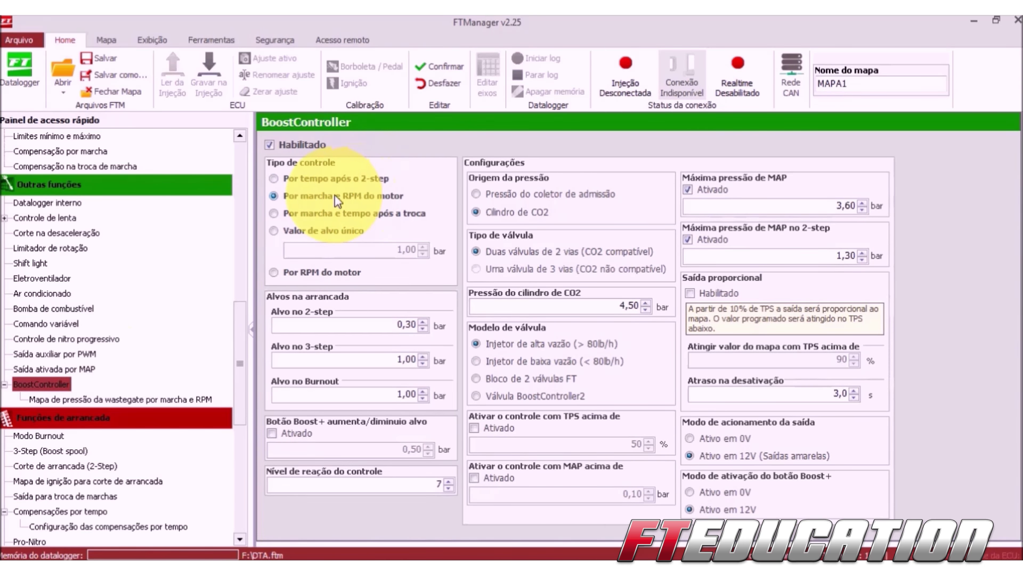
pyautogui.click(195, 397)
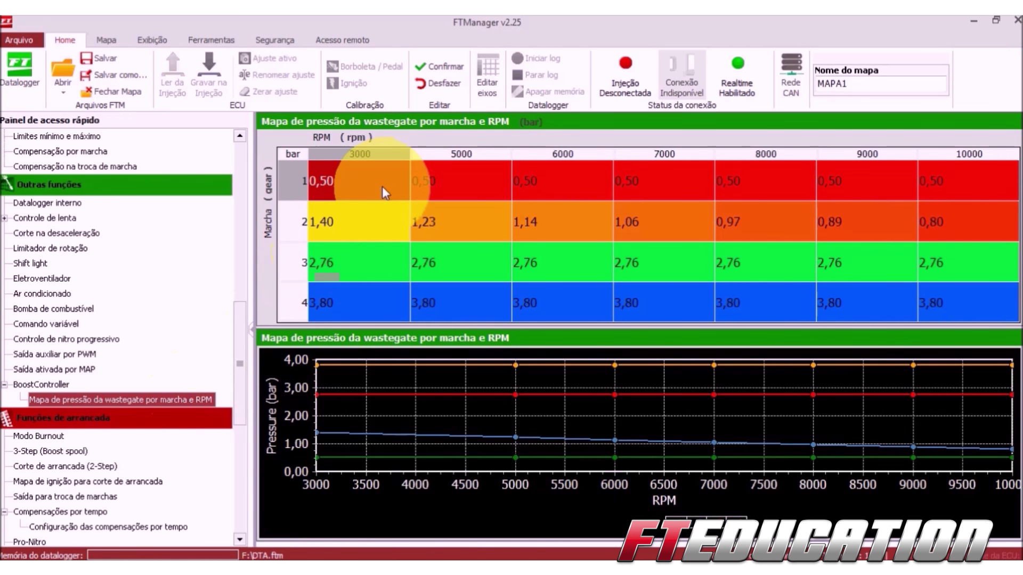
pyautogui.click(288, 181)
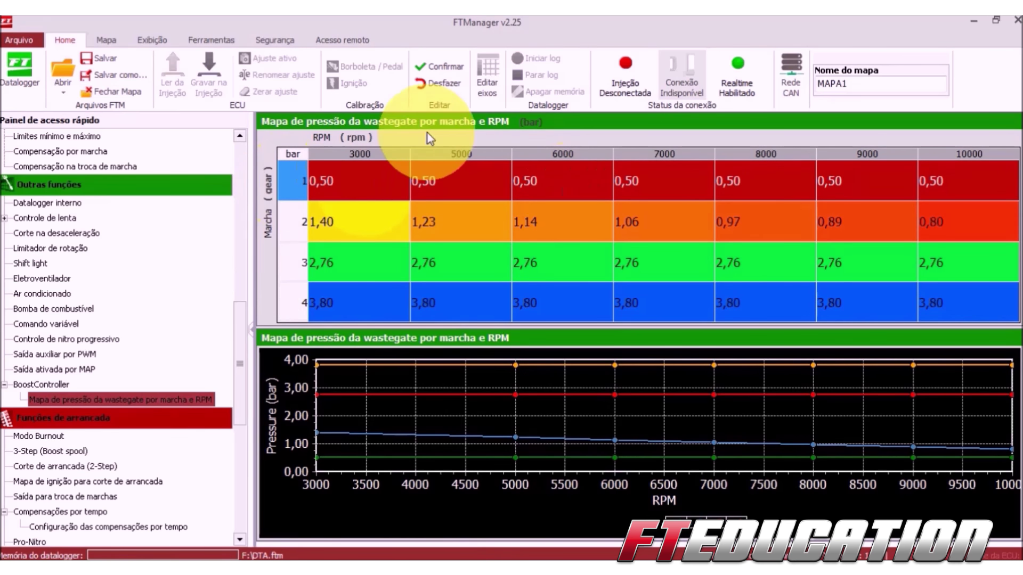
pyautogui.click(290, 223)
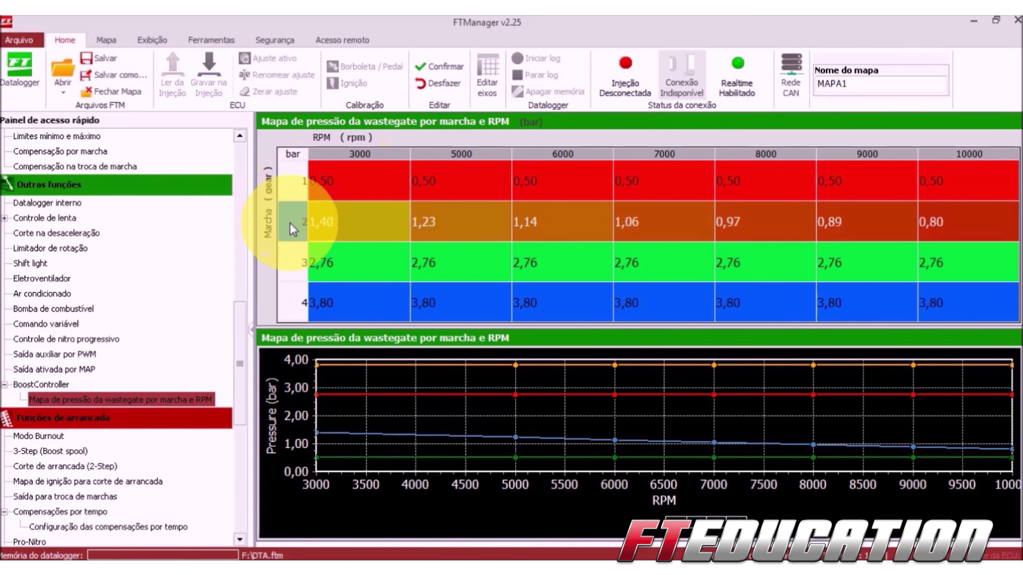
# Review the gear 3 and 4 rows and the gear 1 cells in the wastegate pressure map by gear and RPM.
pyautogui.click(296, 264)
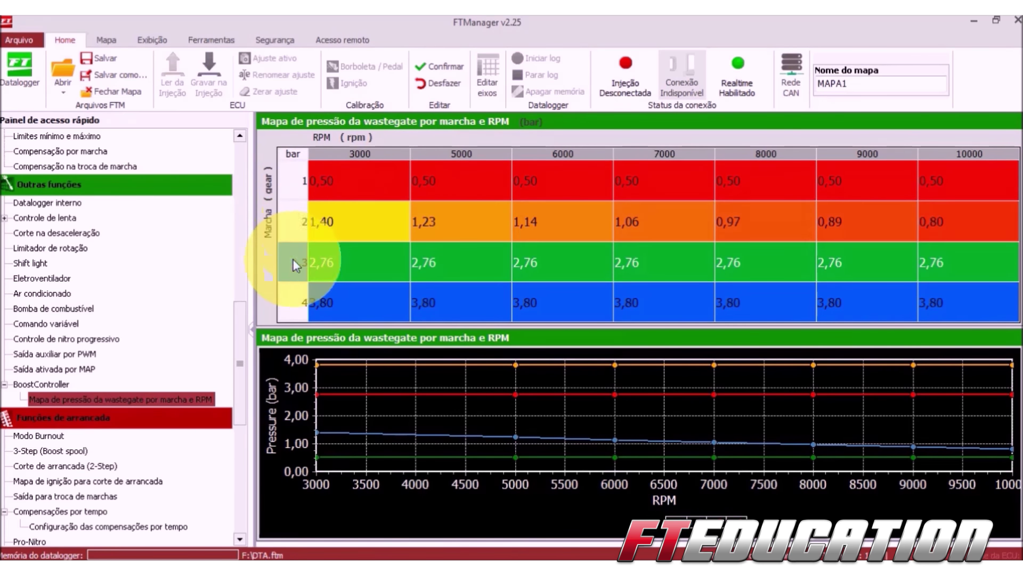
pyautogui.click(293, 297)
pyautogui.moveTo(375, 184); pyautogui.dragTo(965, 170)
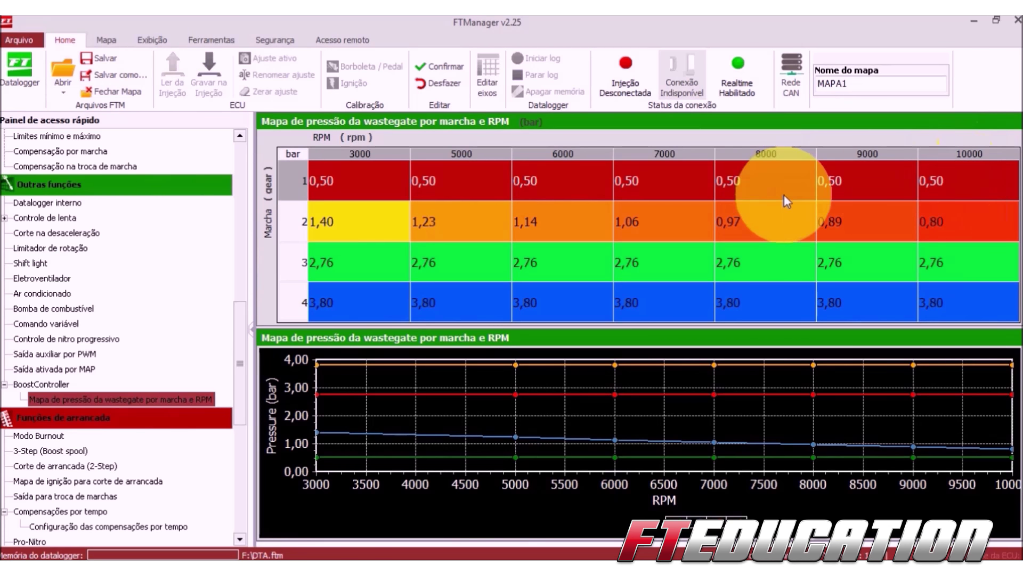
pyautogui.click(393, 177)
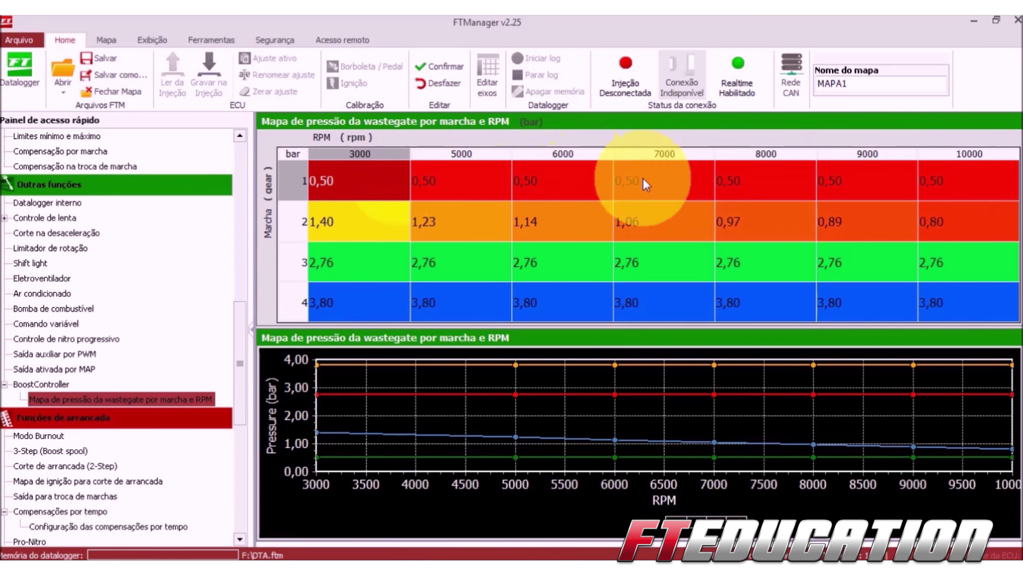
pyautogui.click(656, 182)
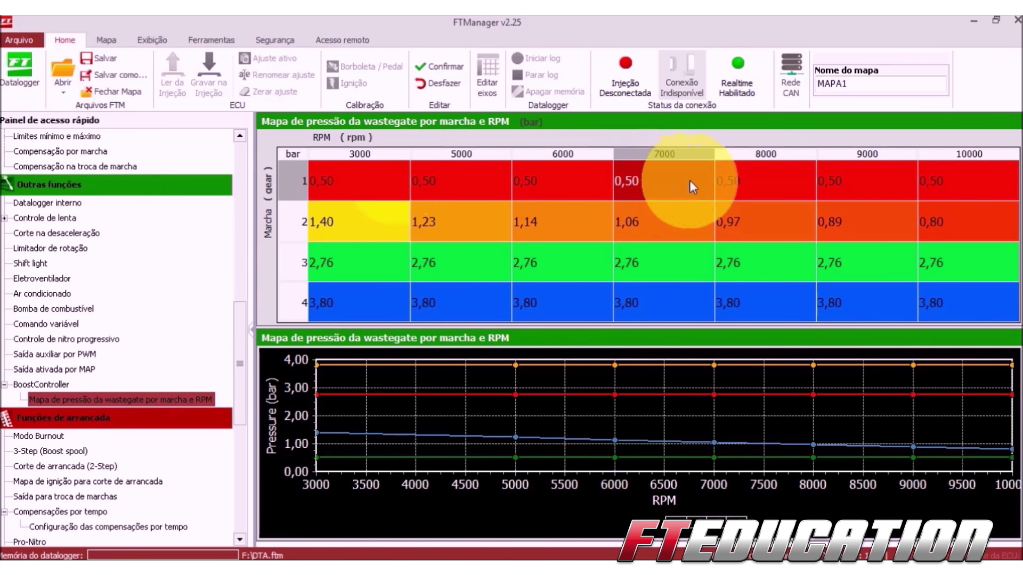
# Set the gear 1 target pressure to 1,00 bar for the 7000 to 10000 rpm cells.
pyautogui.moveTo(686, 180); pyautogui.dragTo(994, 167)
pyautogui.click(994, 167)
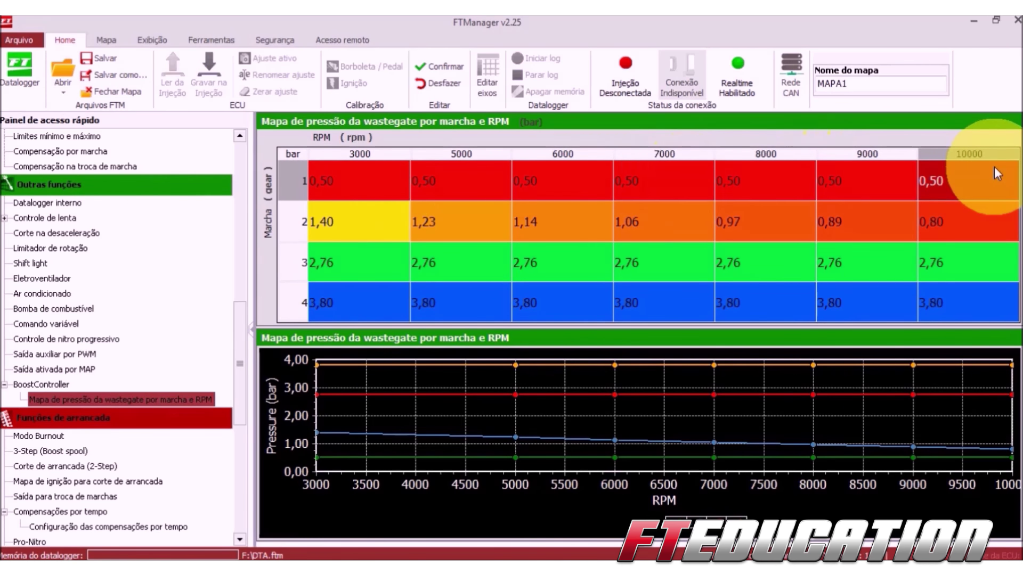
pyautogui.write('1')
pyautogui.press('Return')
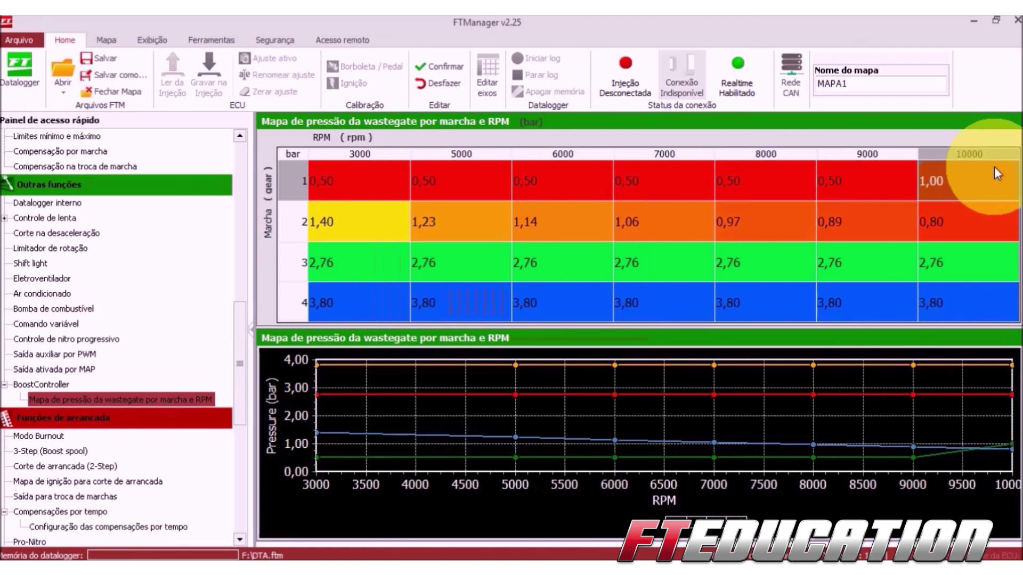
pyautogui.click(887, 181)
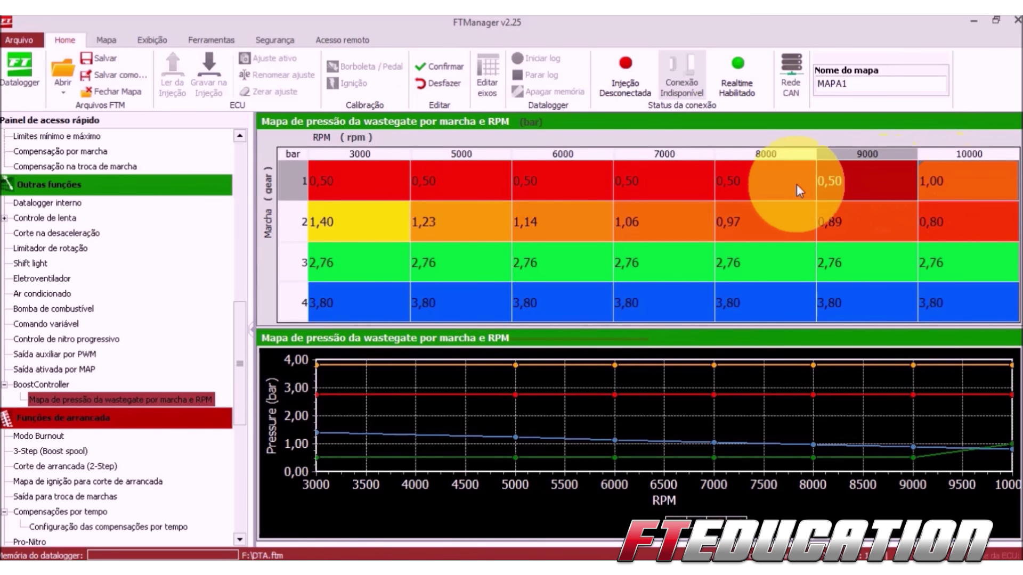
pyautogui.moveTo(682, 181); pyautogui.dragTo(1007, 176)
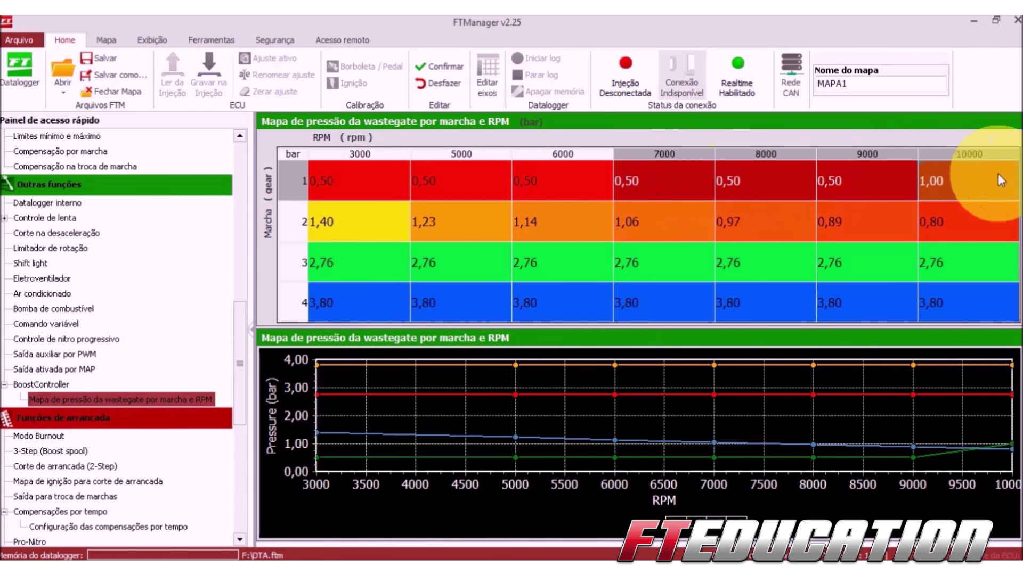
pyautogui.write('1')
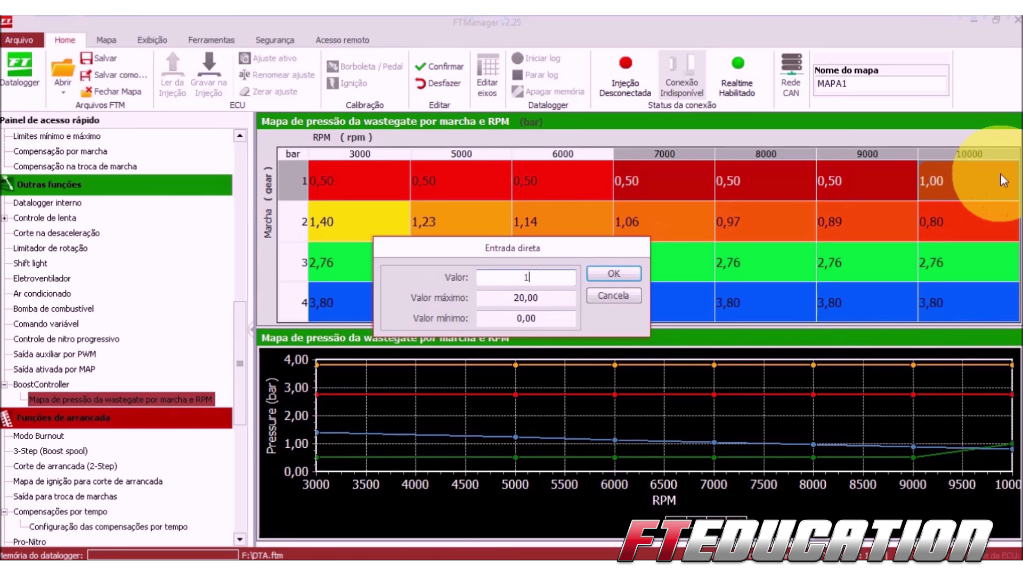
pyautogui.press('Return')
# Interpolate the gear 1 target pressures between the 5000 and 7000 rpm cells.
pyautogui.moveTo(624, 187); pyautogui.dragTo(446, 194)
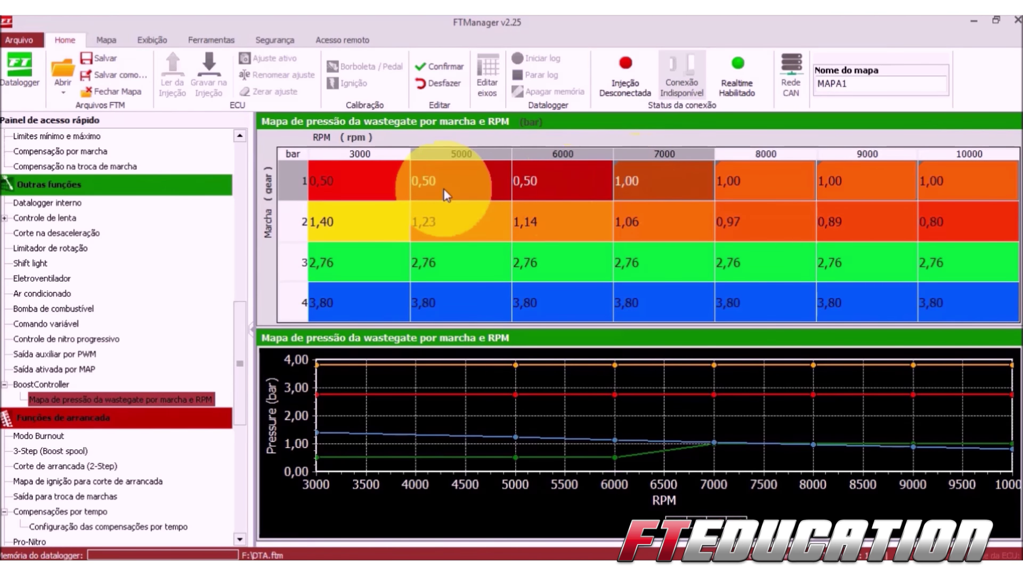
pyautogui.hotkey('ctrl', 'i')
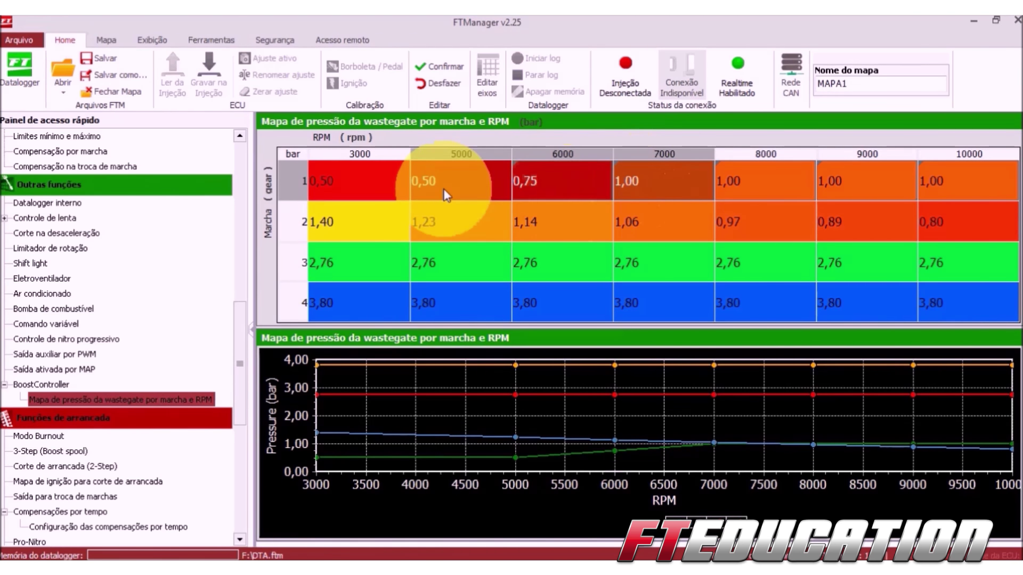
pyautogui.click(632, 177)
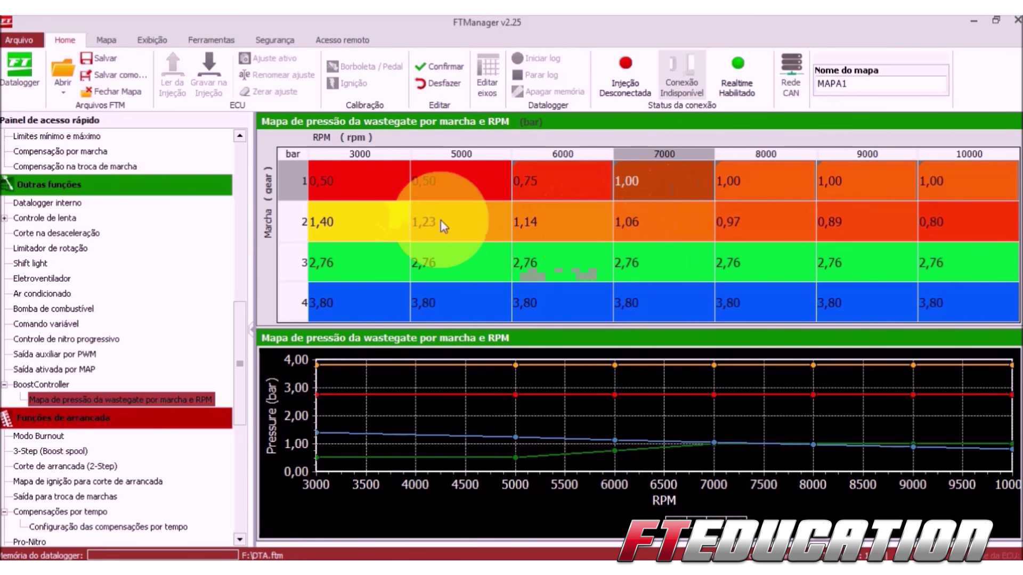
# Set the gear 2 target pressure to 2,00 bar at 3000 and 5000 rpm.
pyautogui.click(337, 225)
pyautogui.moveTo(354, 226); pyautogui.dragTo(491, 218)
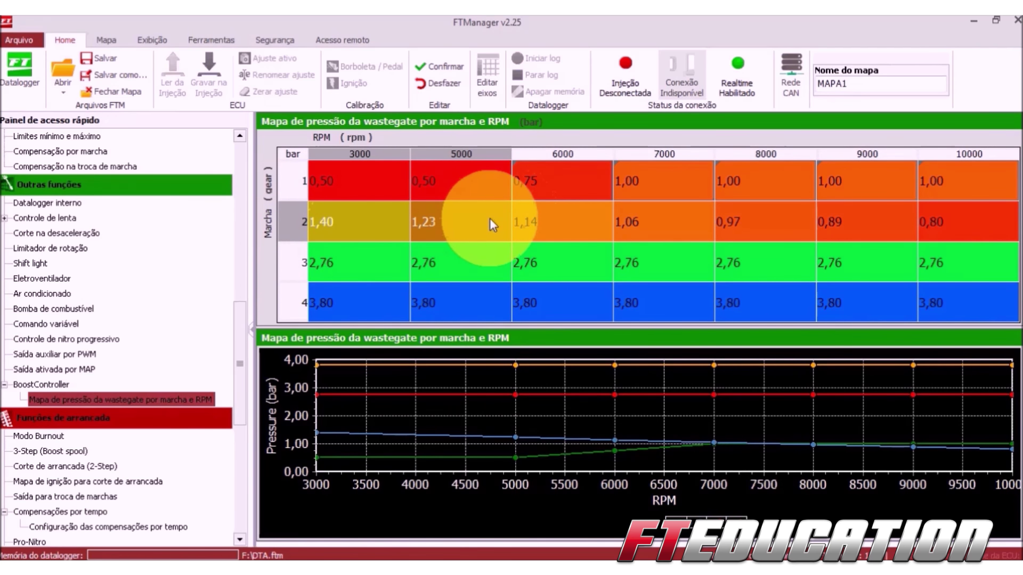
pyautogui.write('2')
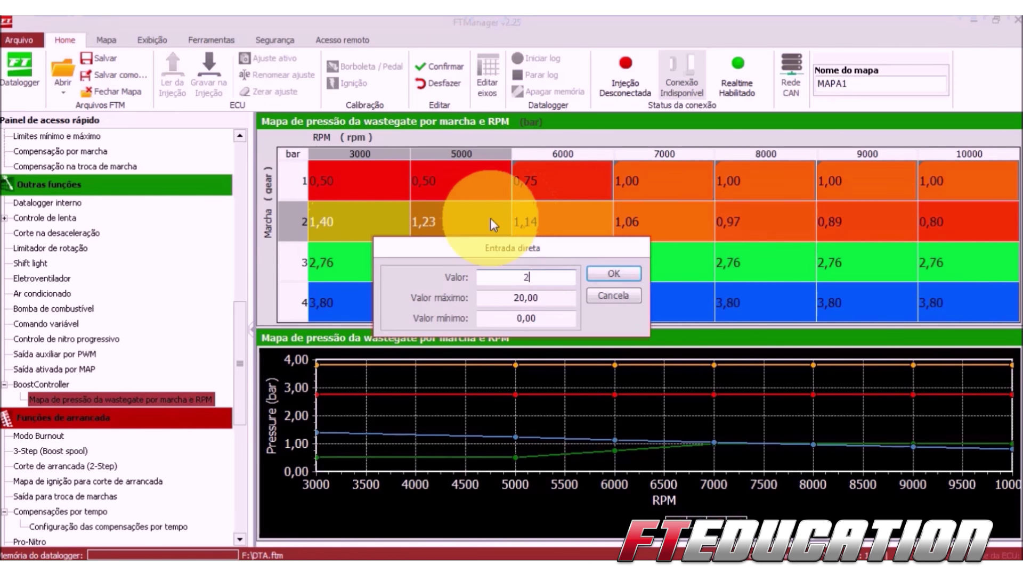
pyautogui.click(598, 270)
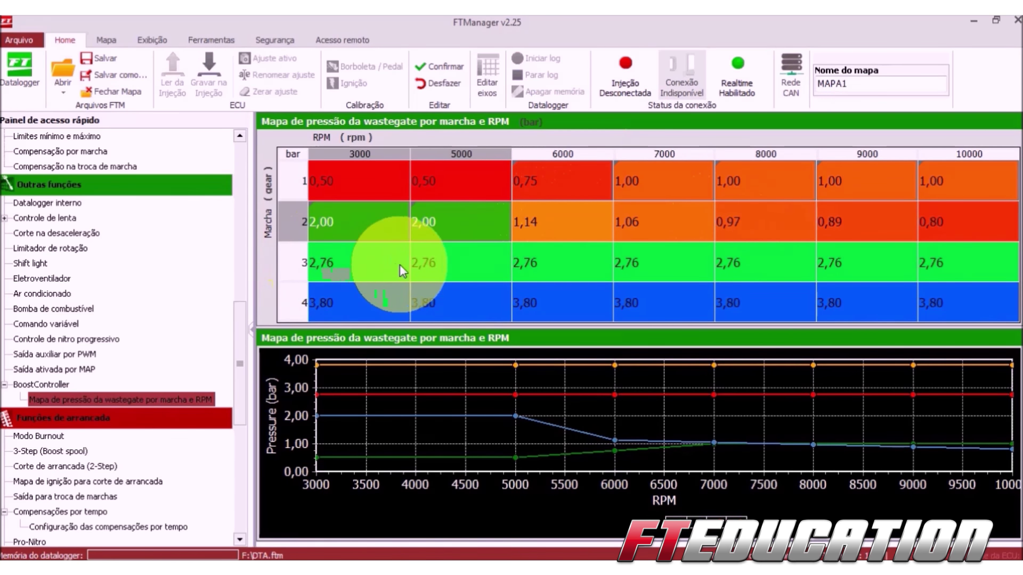
# Switch the BoostController control type to Por marcha e tempo após a troca and open its wastegate pressure map.
pyautogui.click(49, 384)
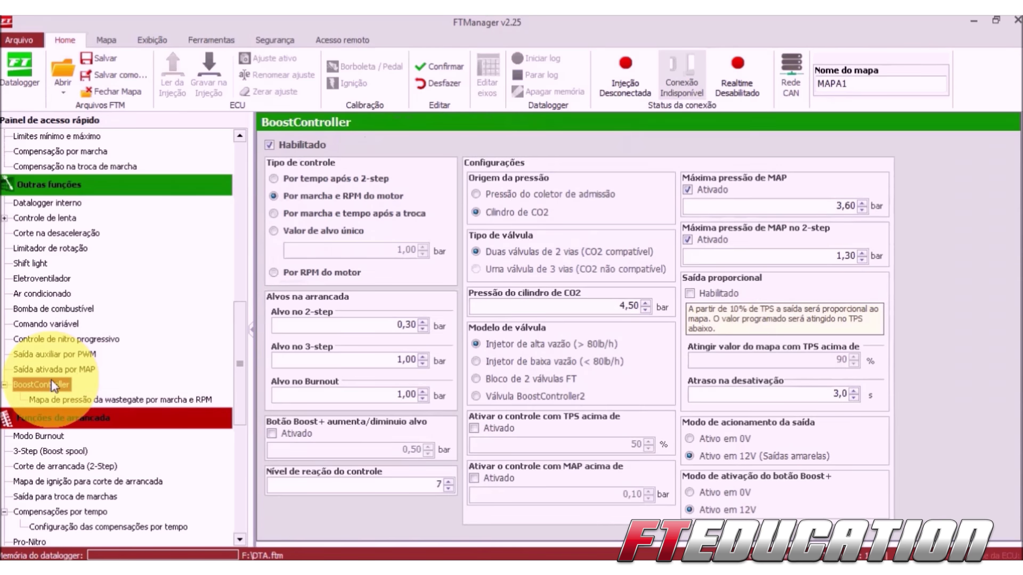
pyautogui.click(336, 218)
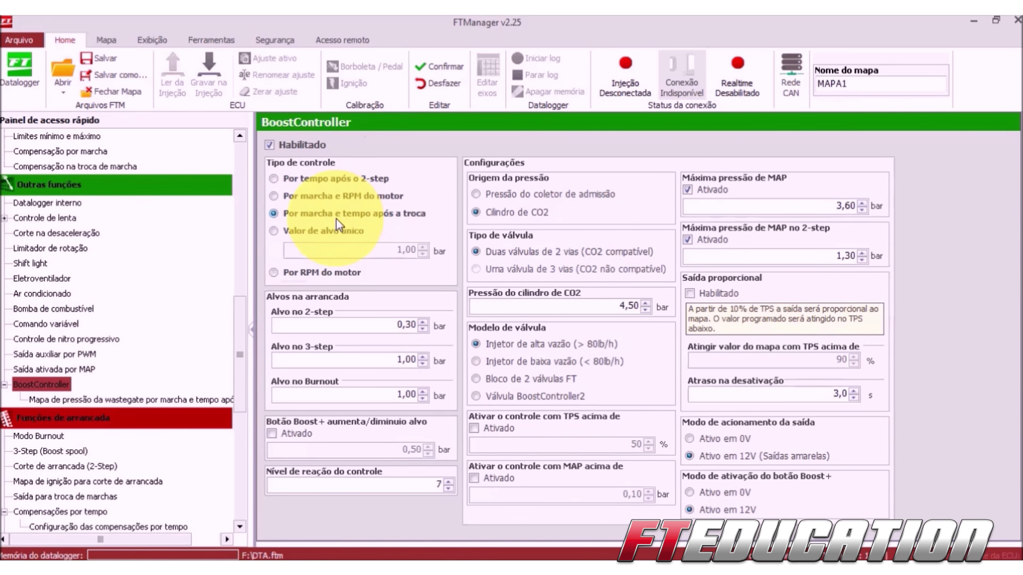
pyautogui.click(154, 401)
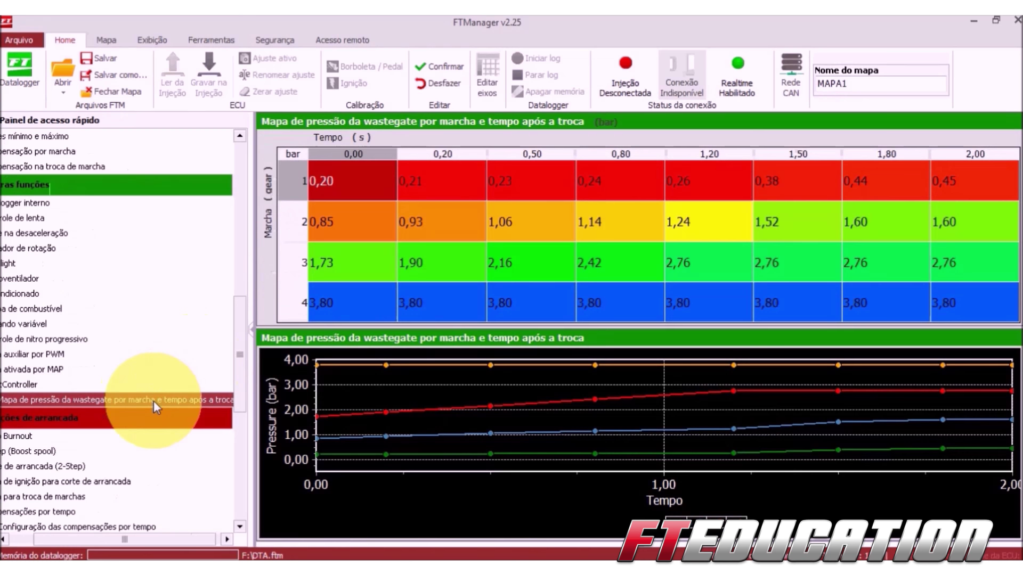
# Examine the 0,00 to 1,50 s time columns and the gear 1 and gear 2 target cells of the map.
pyautogui.click(349, 153)
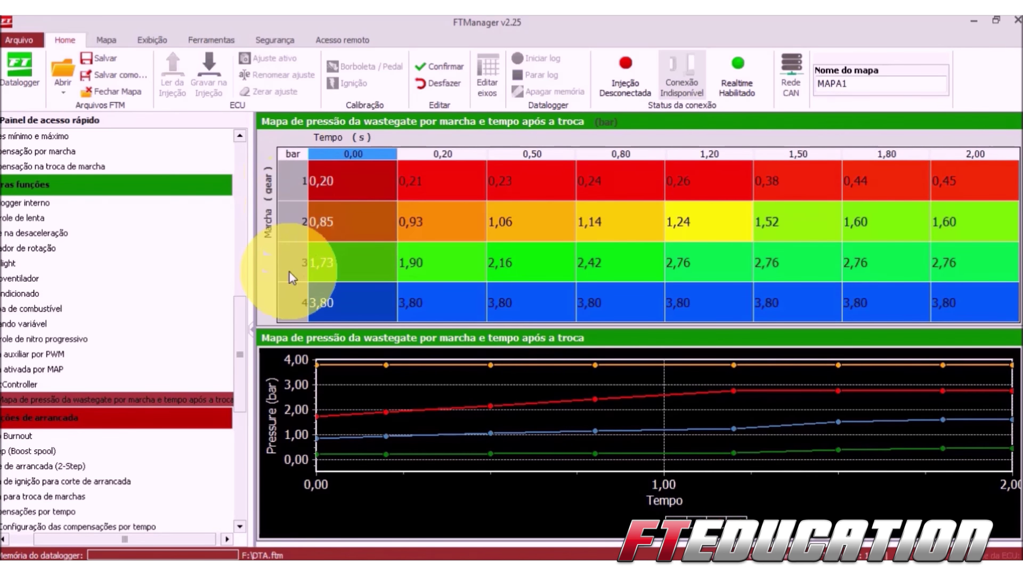
pyautogui.click(463, 154)
pyautogui.click(540, 153)
pyautogui.click(618, 153)
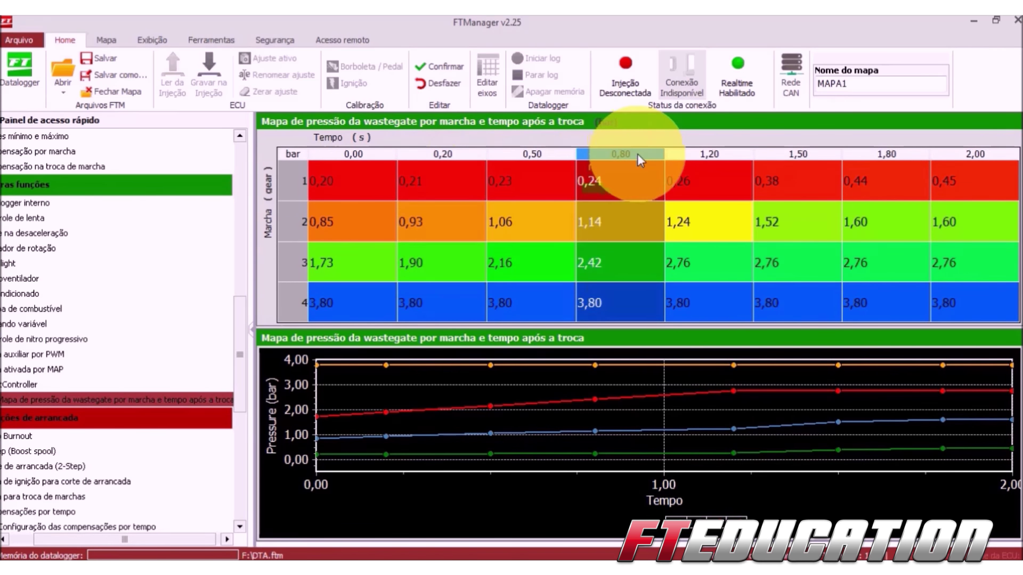
pyautogui.click(709, 154)
pyautogui.click(814, 151)
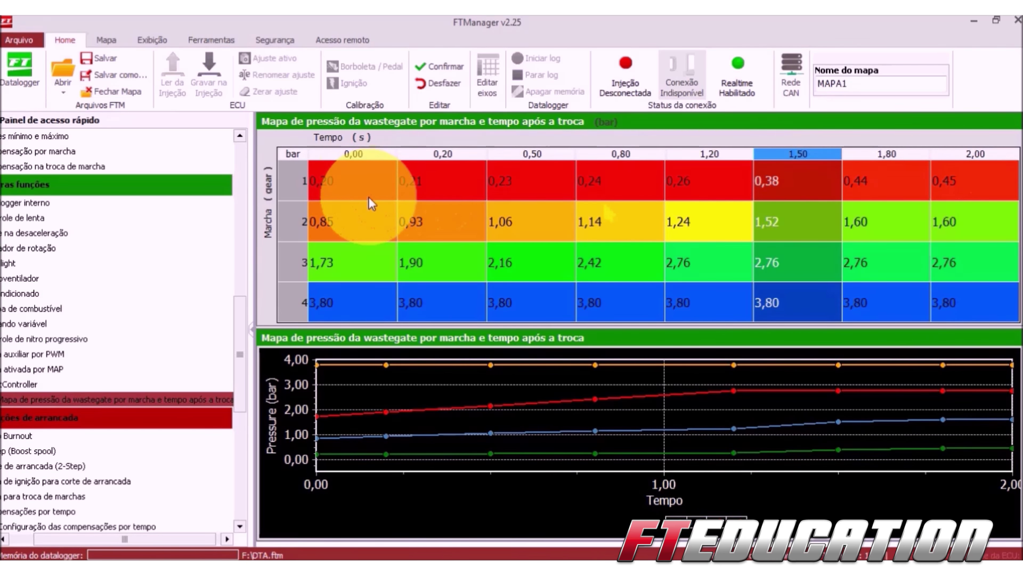
pyautogui.click(326, 180)
pyautogui.moveTo(326, 180); pyautogui.dragTo(515, 180)
pyautogui.click(517, 180)
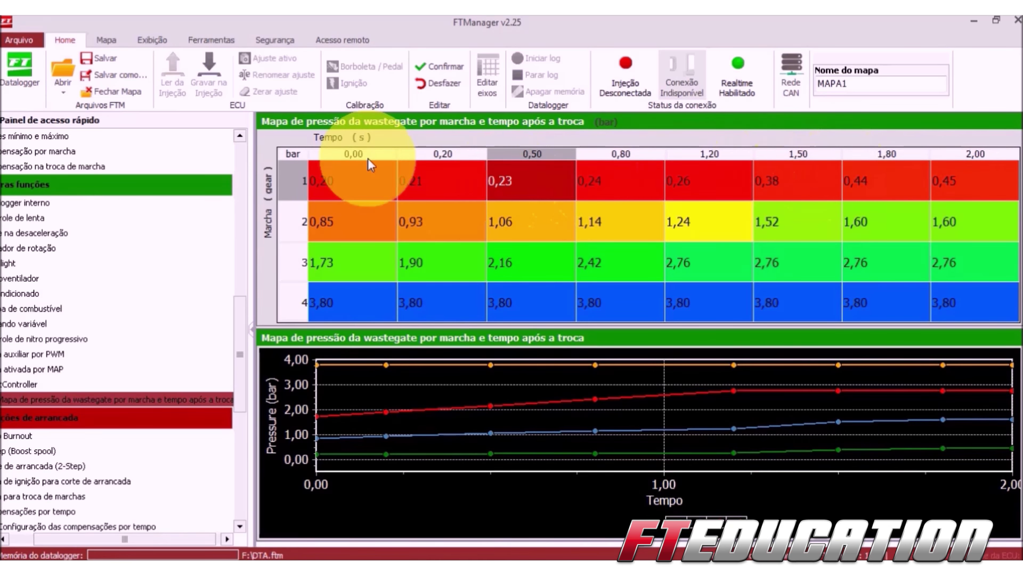
pyautogui.click(341, 218)
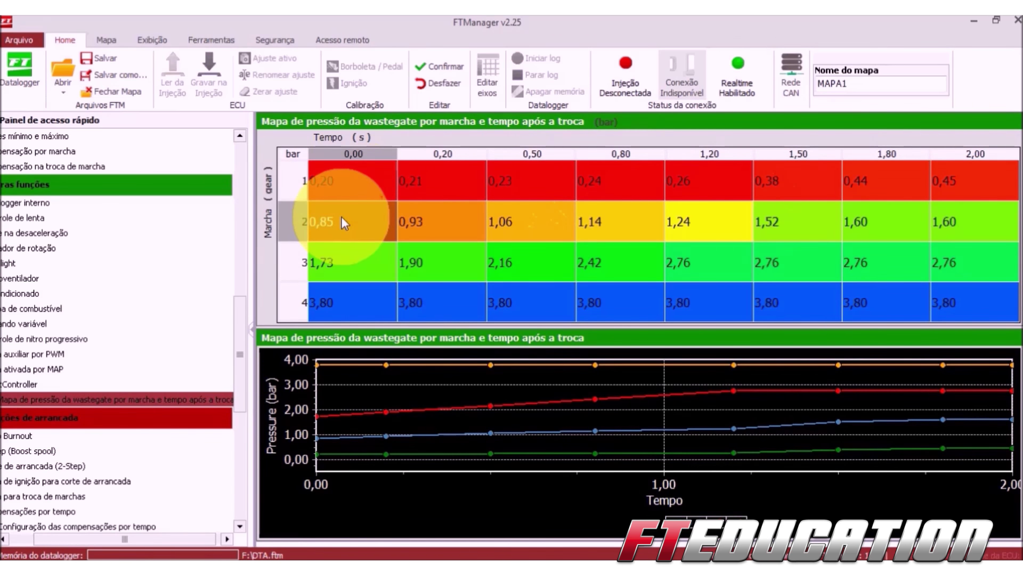
pyautogui.click(445, 225)
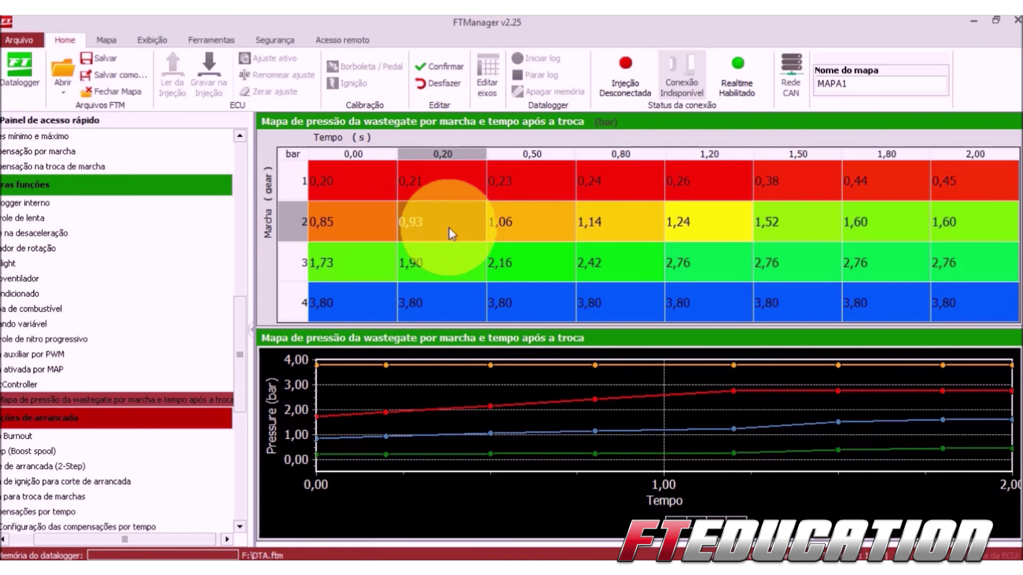
pyautogui.click(525, 220)
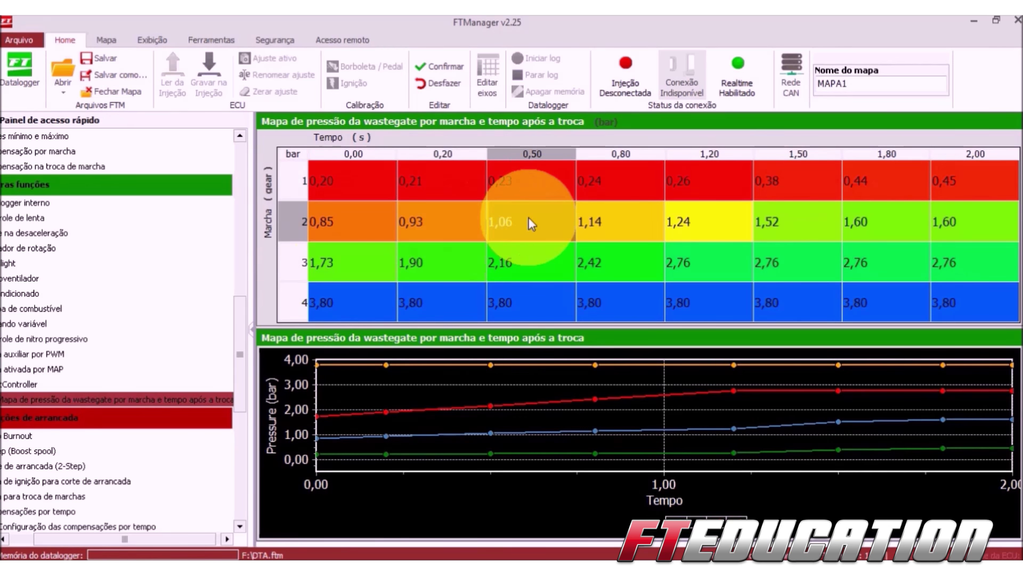
pyautogui.click(608, 219)
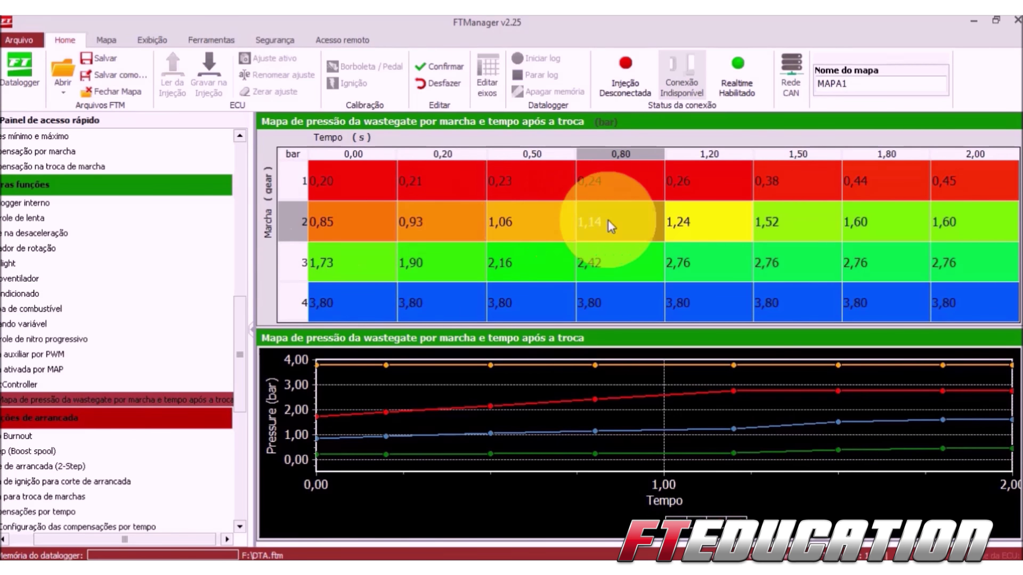
# Set the gear 2 target pressure to 0,50 bar for the 0,00 and 0,20 s cells.
pyautogui.click(341, 225)
pyautogui.moveTo(341, 224); pyautogui.dragTo(446, 222)
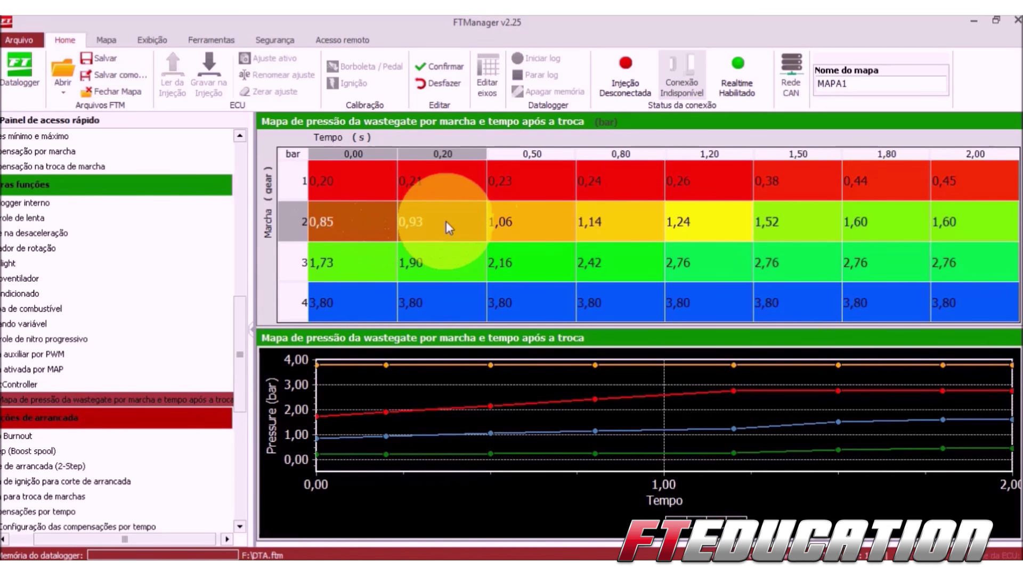
pyautogui.write('0,5')
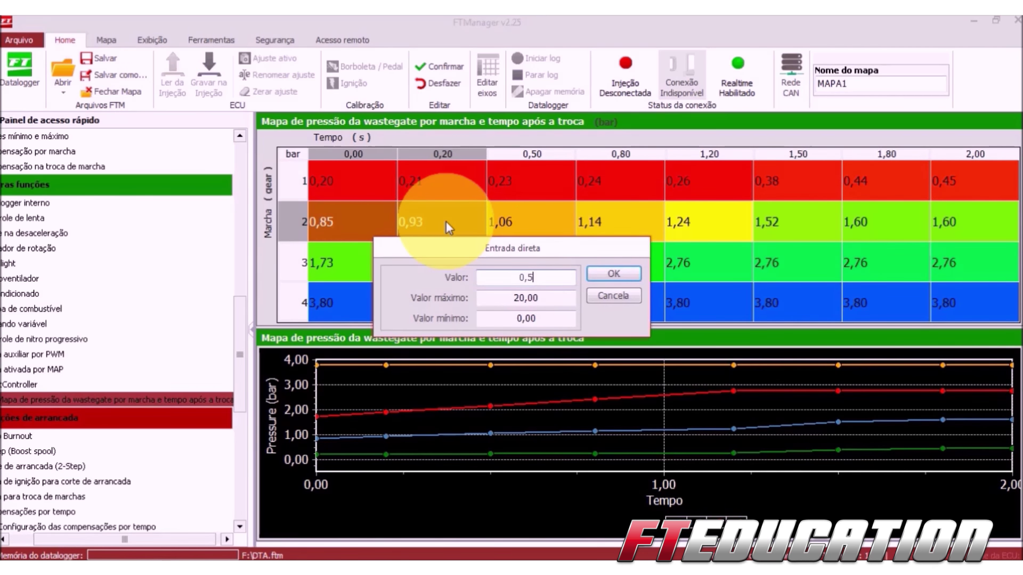
pyautogui.press('Return')
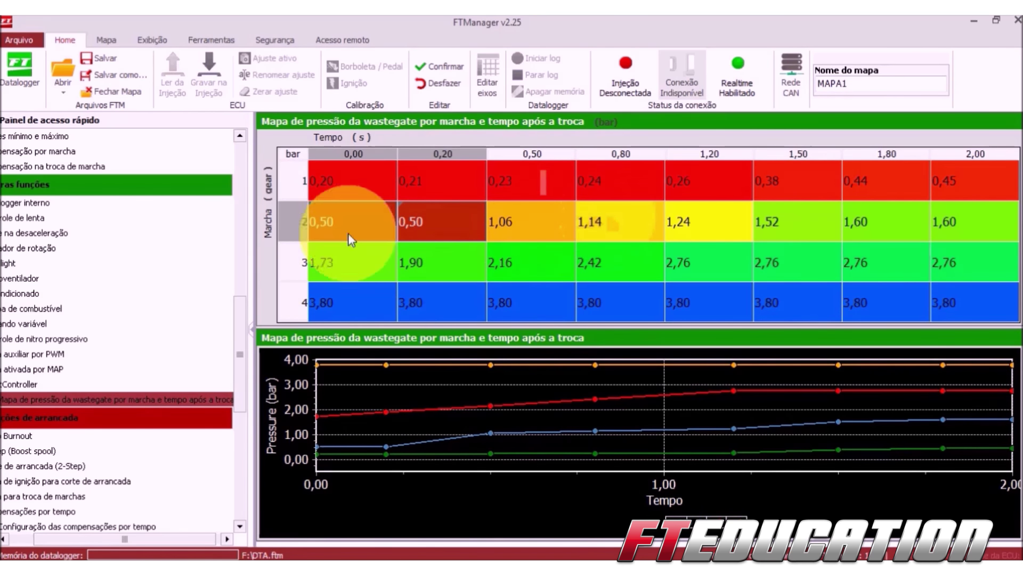
# Set the gear 2 target pressure to 2,00 bar for the 0,00 and 0,20 s cells.
pyautogui.write('2')
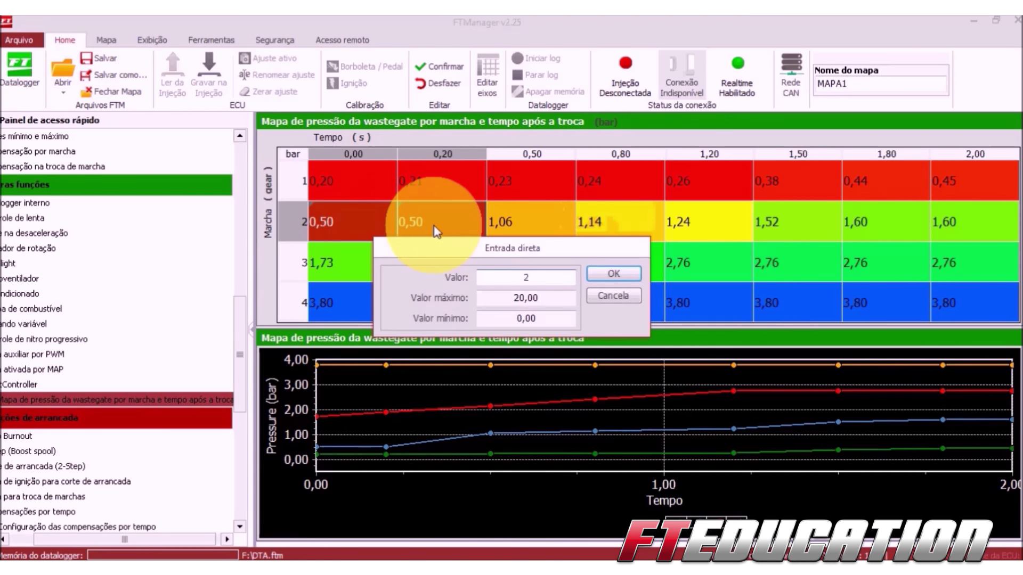
pyautogui.press('Return')
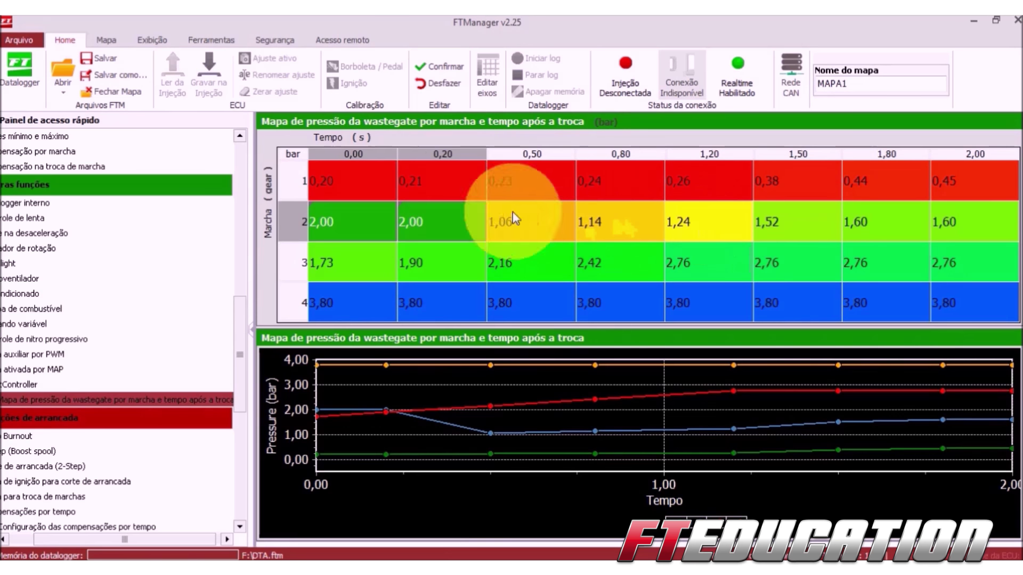
pyautogui.click(366, 204)
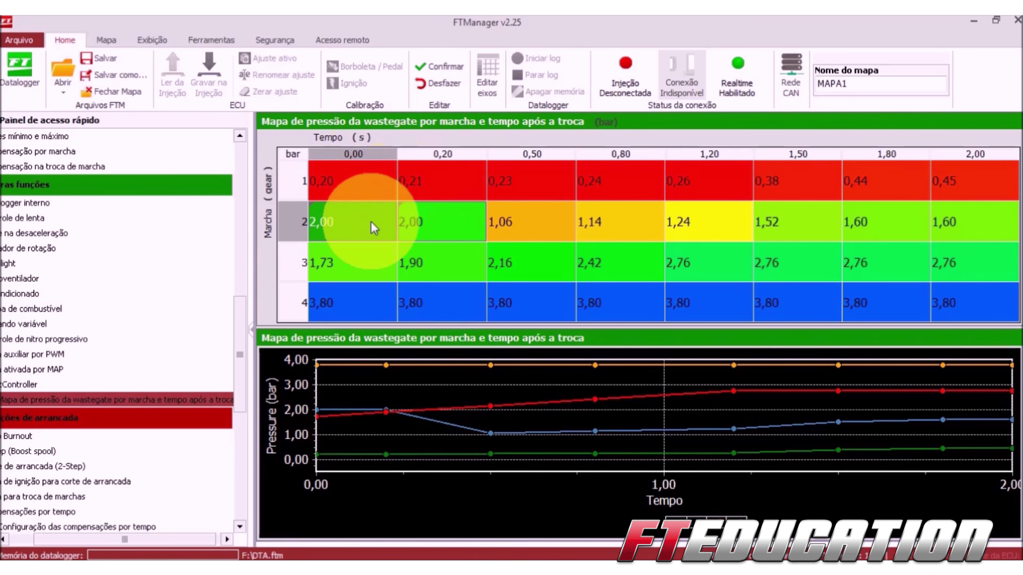
pyautogui.click(423, 267)
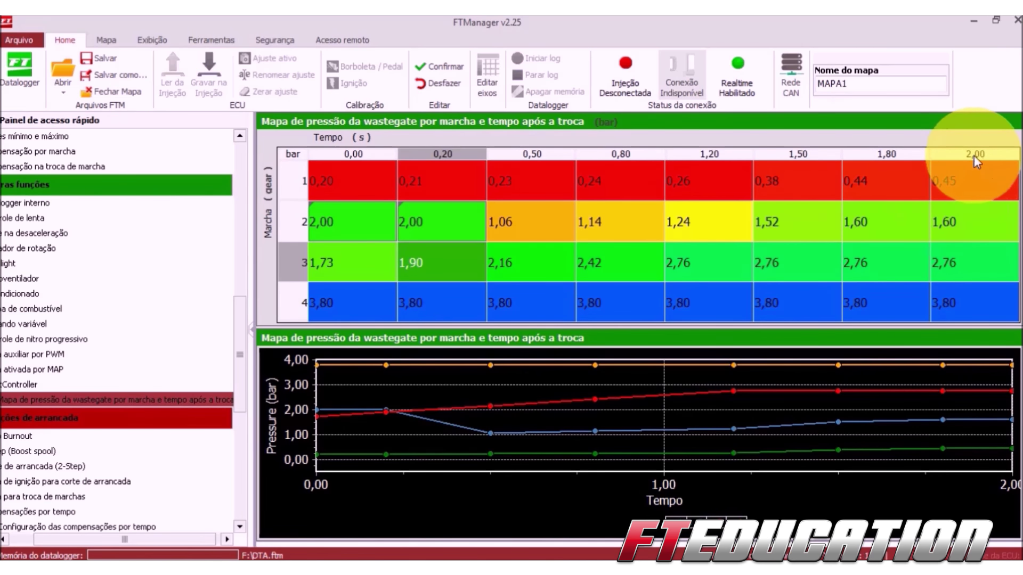
# Set the last point of the map's Tempo column axis to 3,00 s.
pyautogui.click(488, 72)
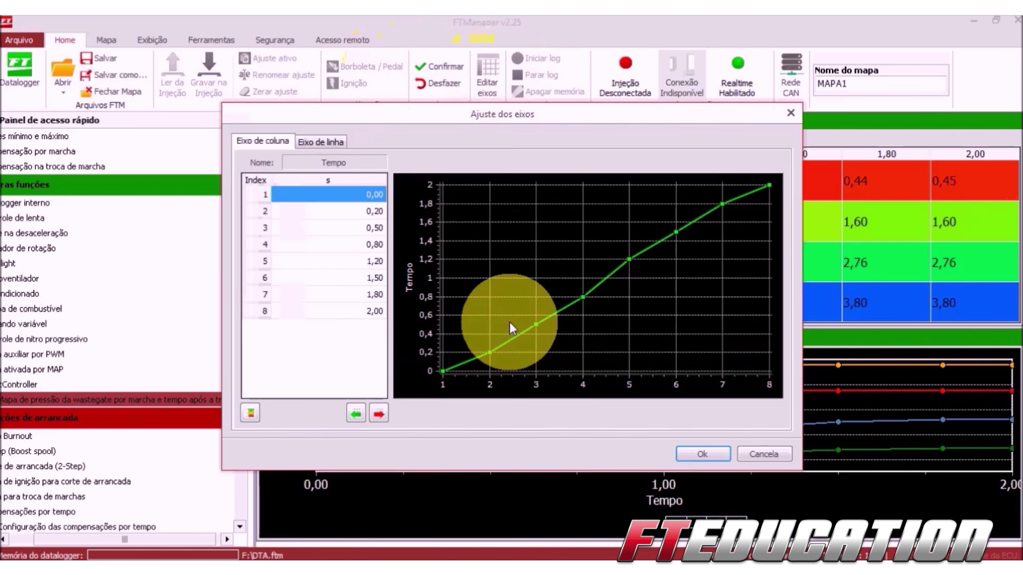
pyautogui.click(376, 314)
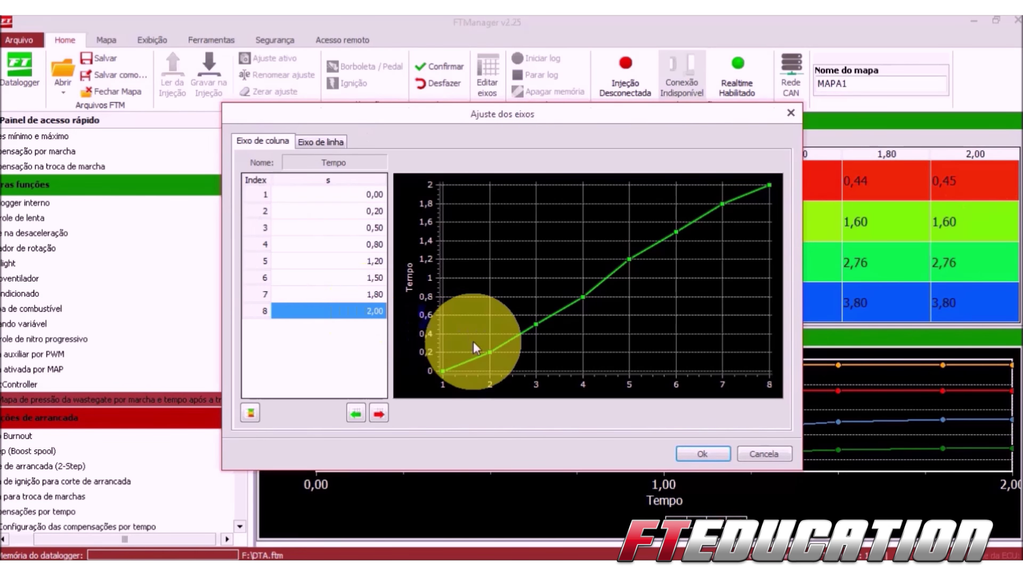
pyautogui.write('3')
pyautogui.press('Return')
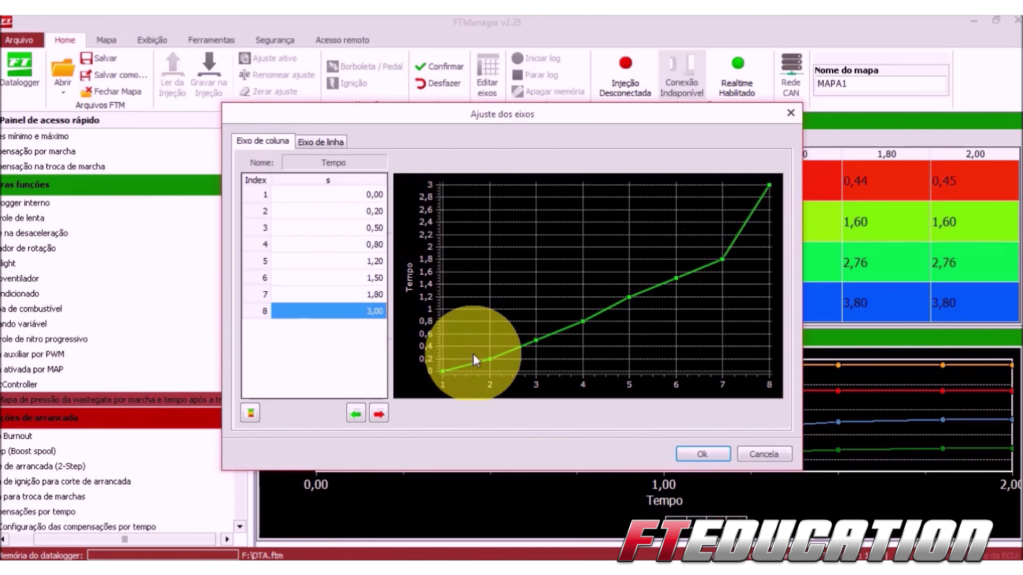
pyautogui.click(683, 458)
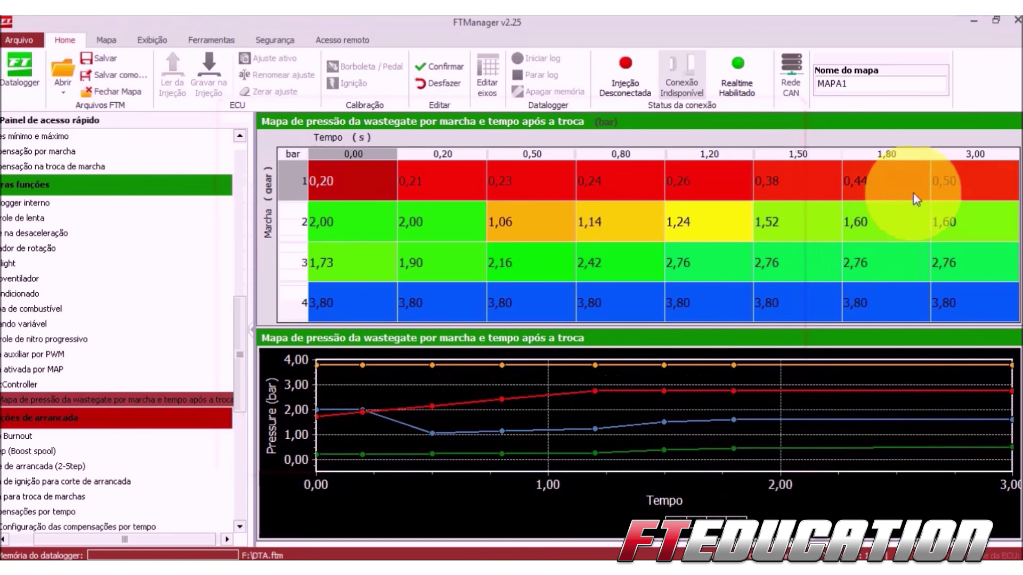
# Examine the target pressure cells for gears 1 to 4 in the 3,00 s column.
pyautogui.click(979, 180)
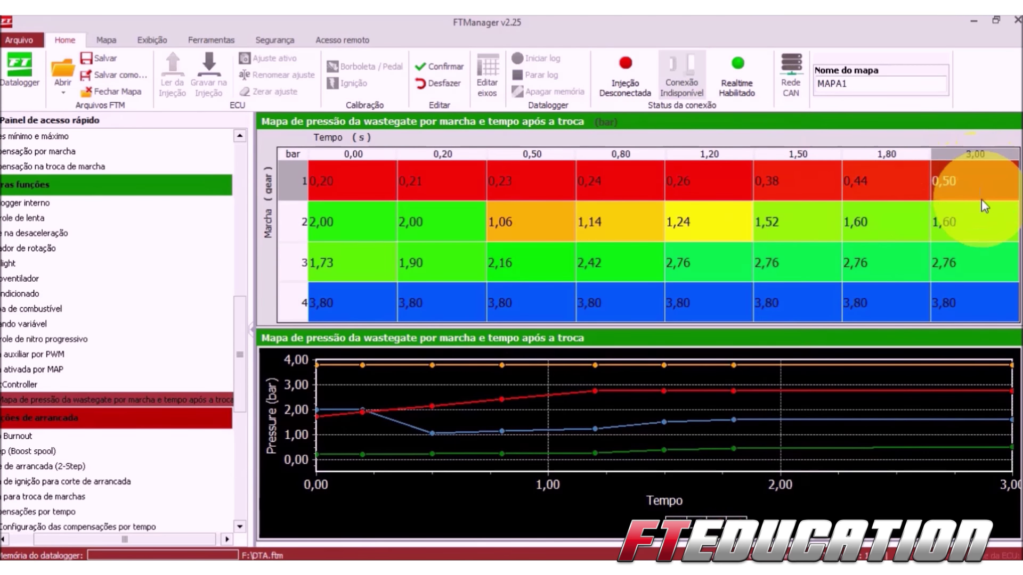
pyautogui.click(982, 225)
pyautogui.click(990, 181)
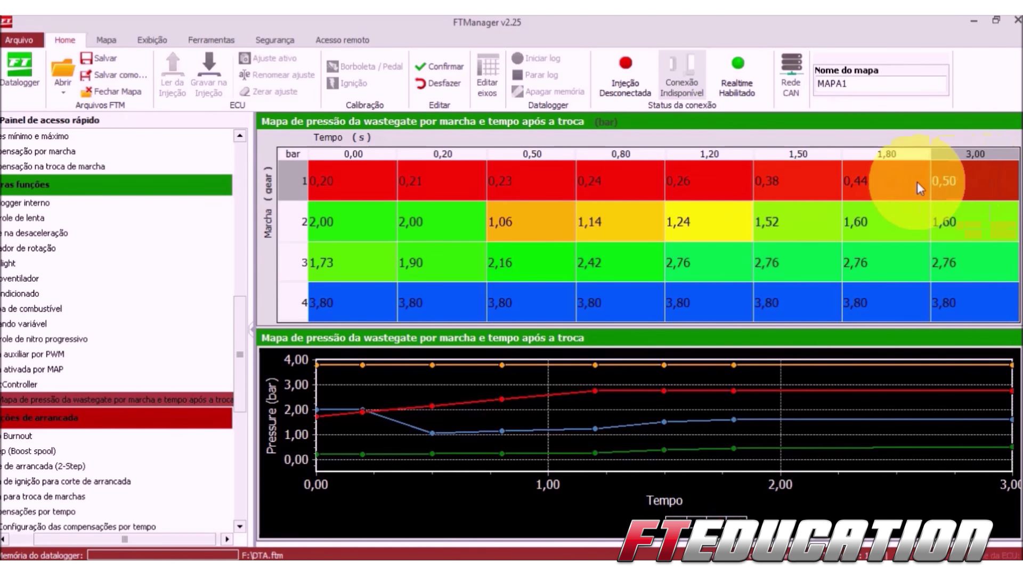
pyautogui.click(990, 226)
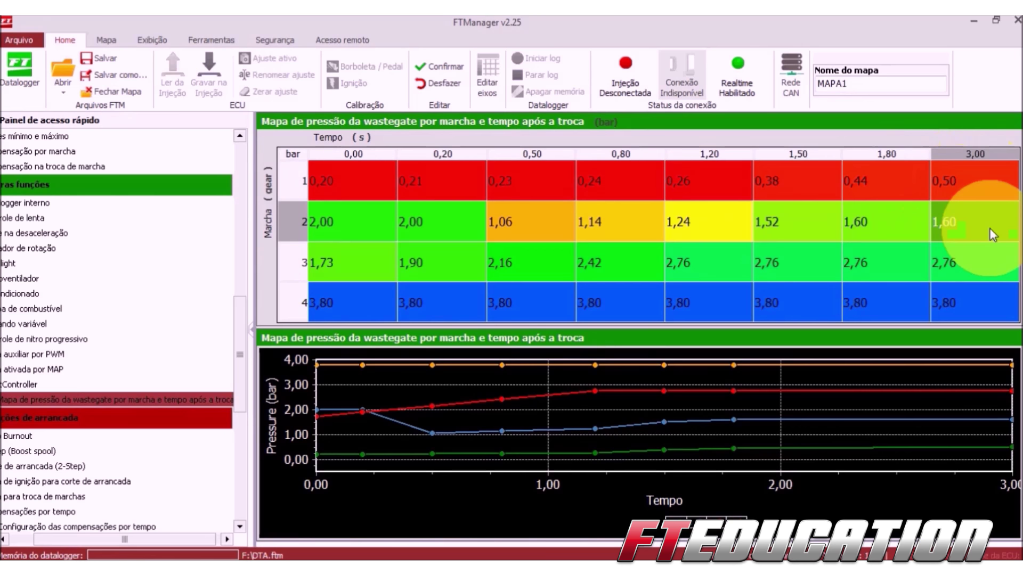
pyautogui.click(992, 256)
pyautogui.click(991, 300)
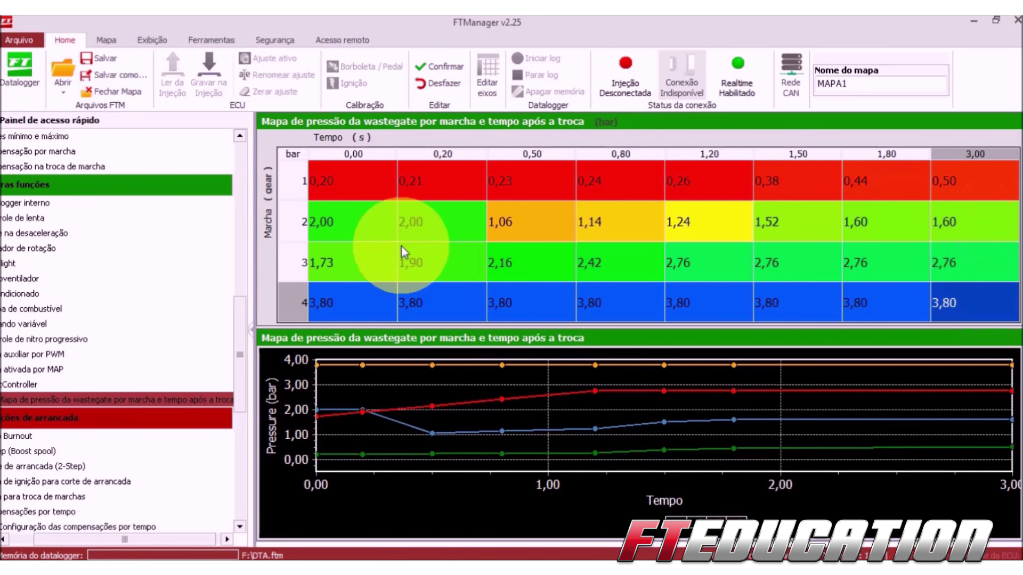
# Switch the BoostController control type to Valor de alvo único and set its target pressure to 0,50 bar.
pyautogui.click(18, 385)
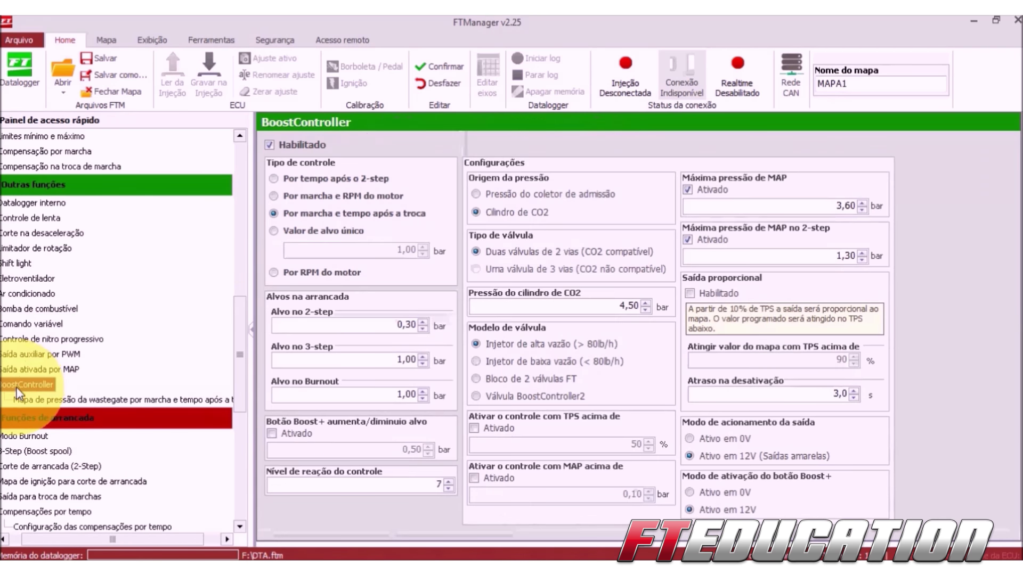
pyautogui.click(318, 231)
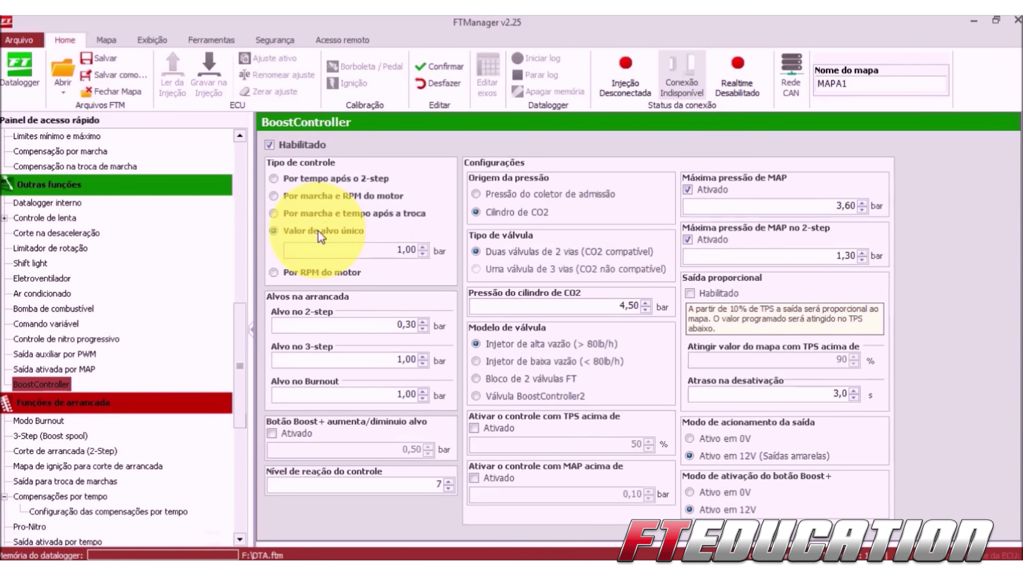
pyautogui.click(340, 251)
pyautogui.write('0,5')
pyautogui.click(352, 254)
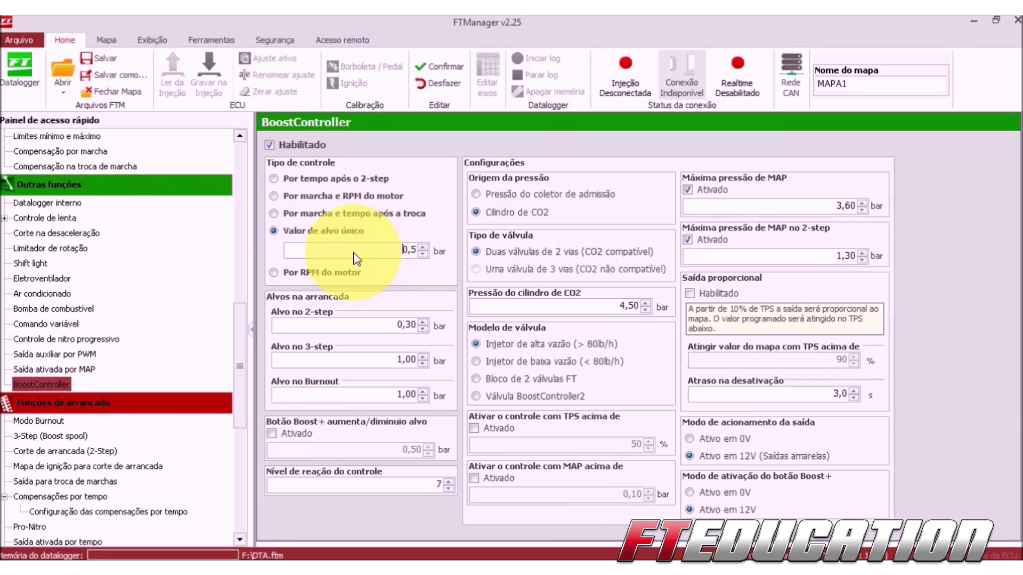
# Switch the control type to Por RPM do motor and set its wastegate pressure map to 1,00 bar from 1000 to 4000 rpm.
pyautogui.click(334, 274)
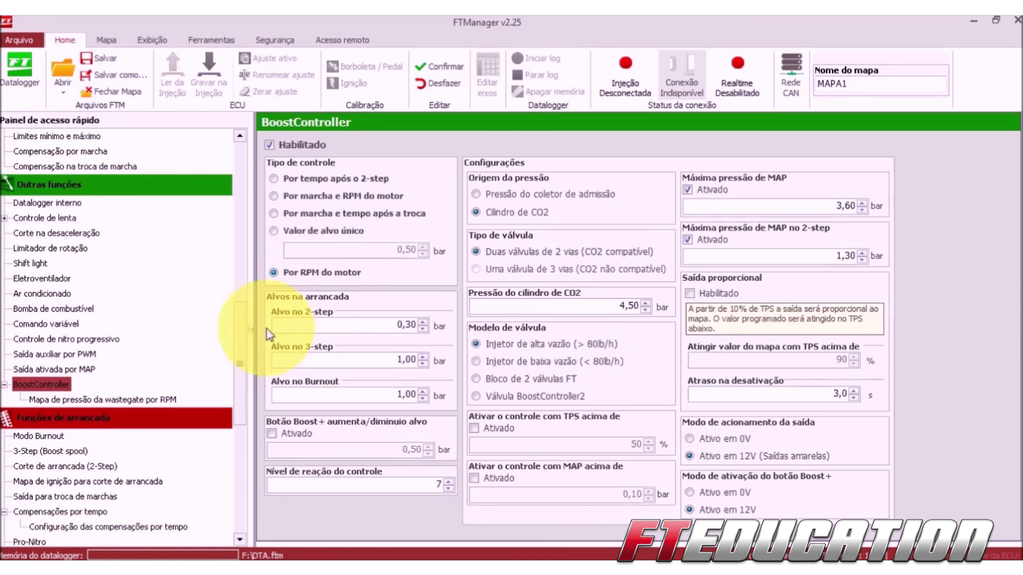
pyautogui.click(151, 399)
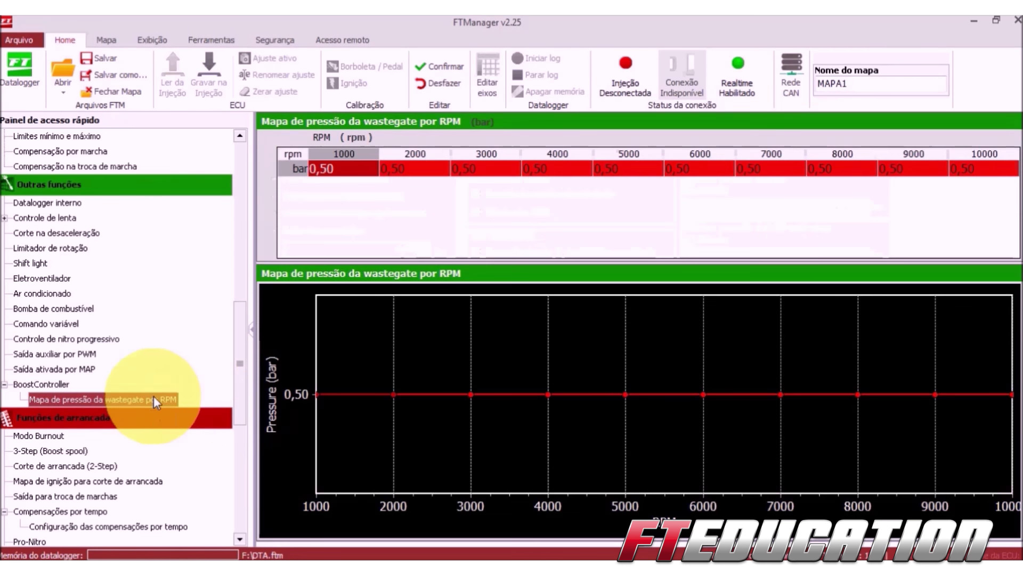
pyautogui.click(367, 176)
pyautogui.moveTo(367, 176); pyautogui.dragTo(606, 171)
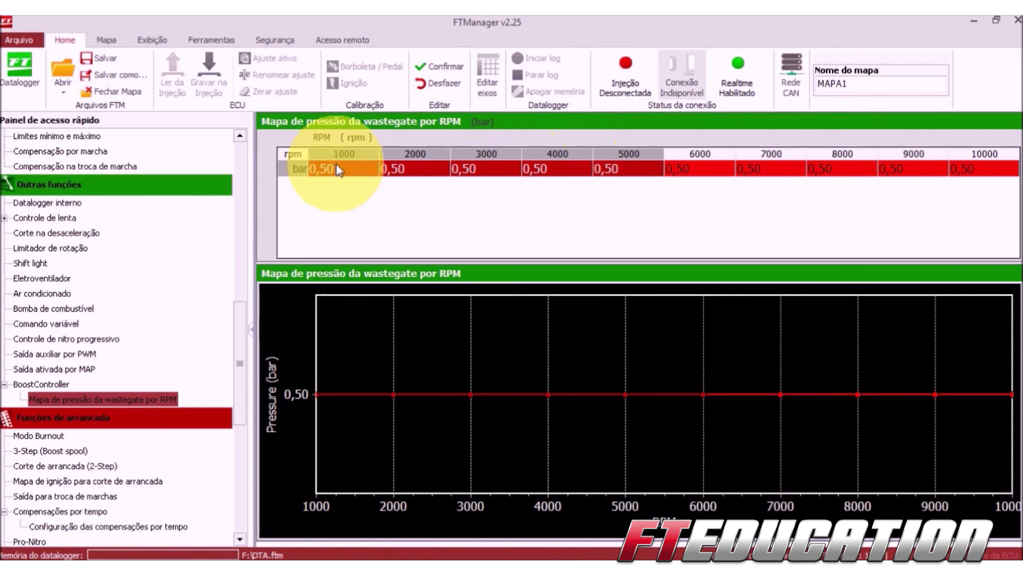
pyautogui.click(362, 171)
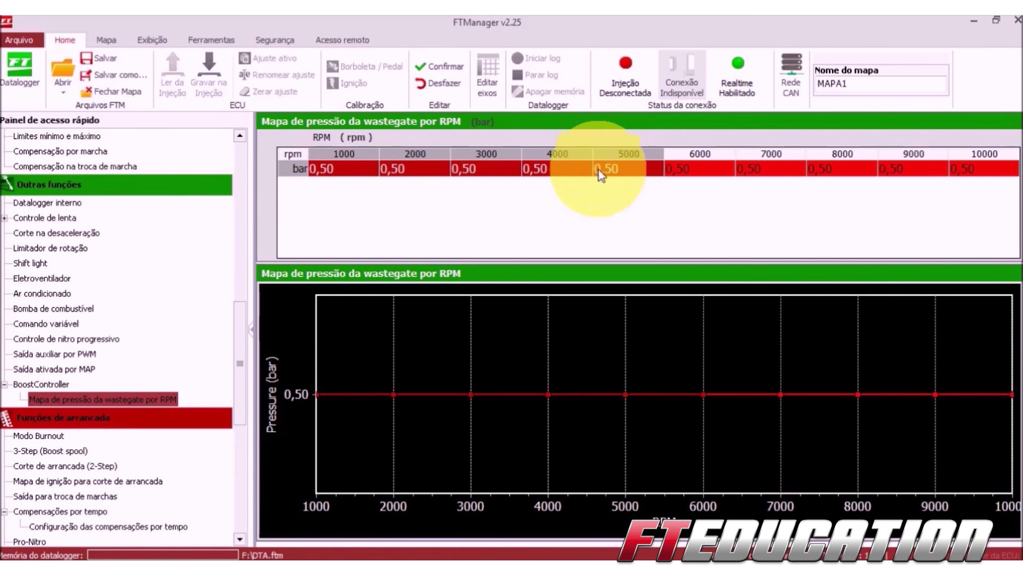
pyautogui.click(579, 176)
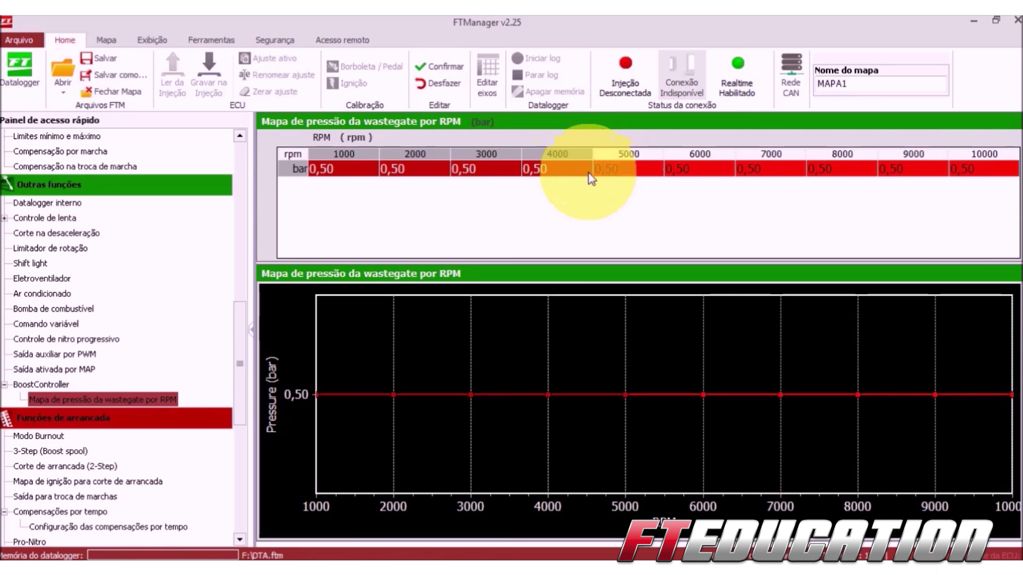
pyautogui.press('Return')
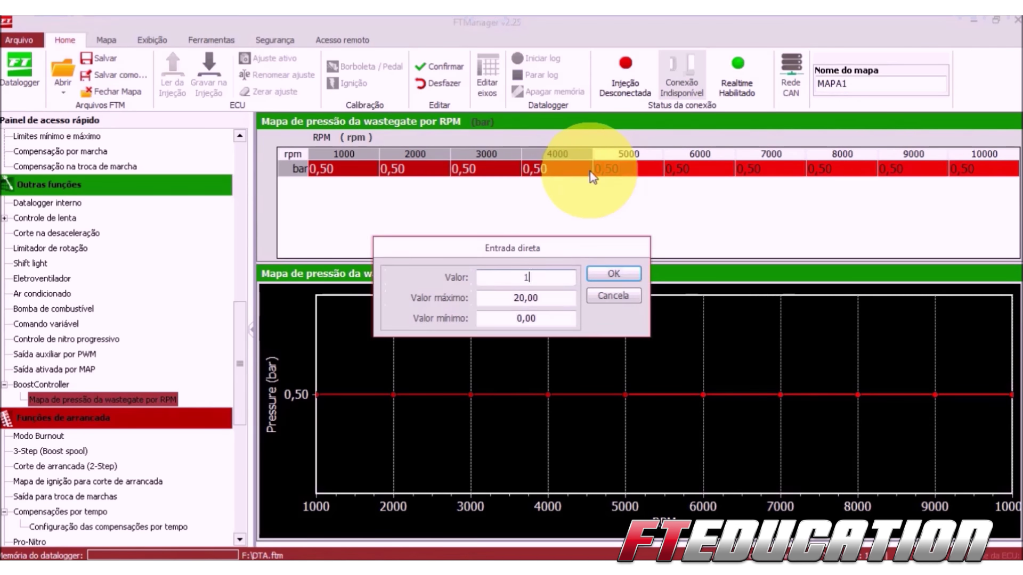
pyautogui.write('1')
pyautogui.press('Return')
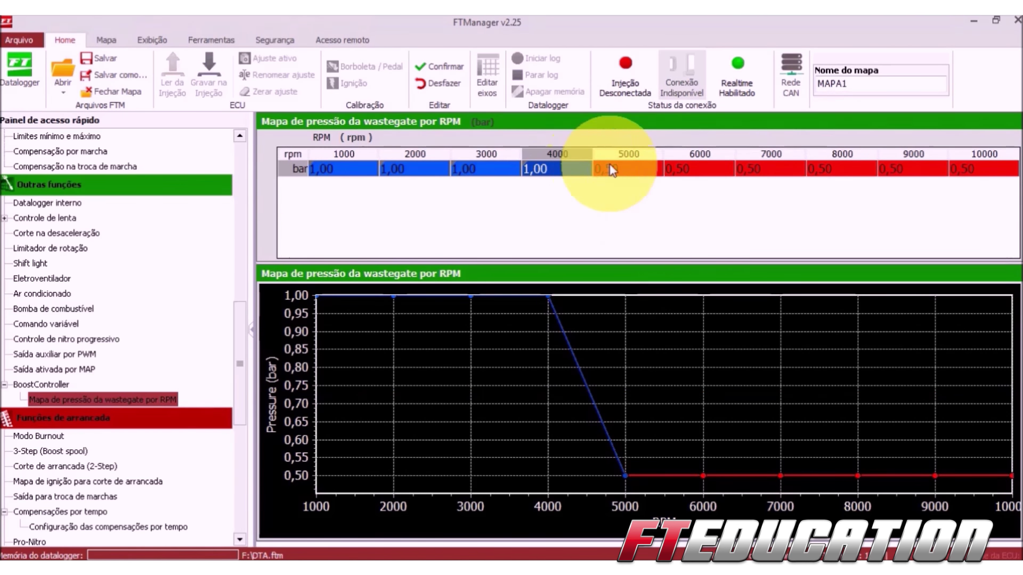
# Interpolate the target pressures between the 4000 and 7000 rpm cells and review the cells from 7000 to 10000 rpm.
pyautogui.keyDown('shift'); pyautogui.click(781, 169); pyautogui.keyUp('shift')
pyautogui.press('i')
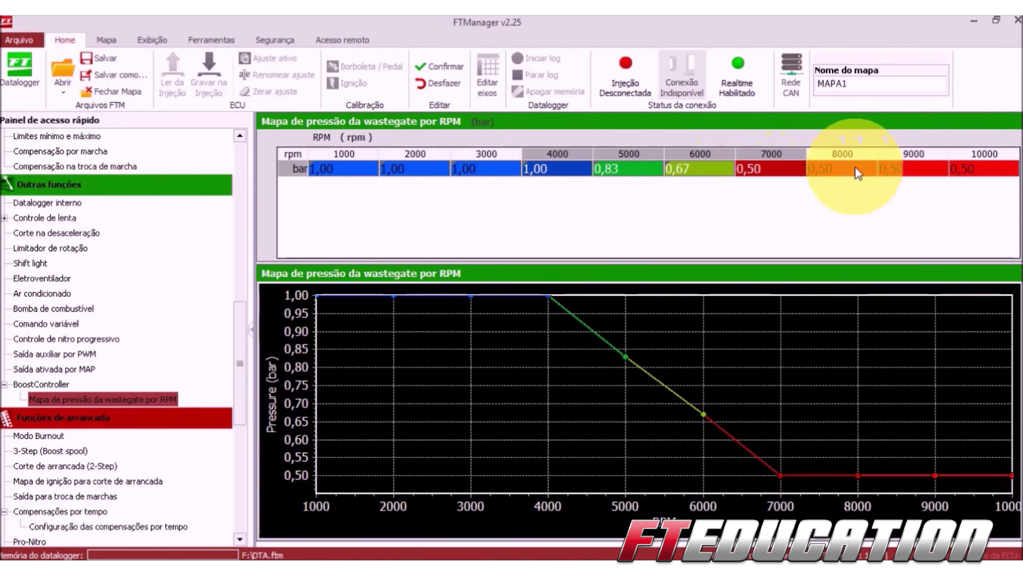
pyautogui.click(959, 170)
pyautogui.click(836, 173)
pyautogui.click(776, 178)
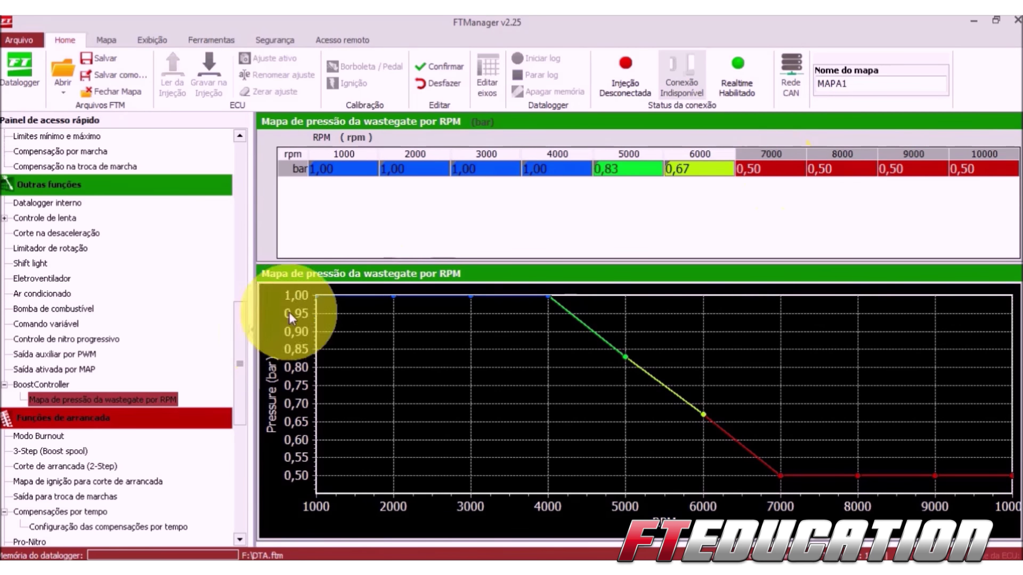
pyautogui.click(462, 170)
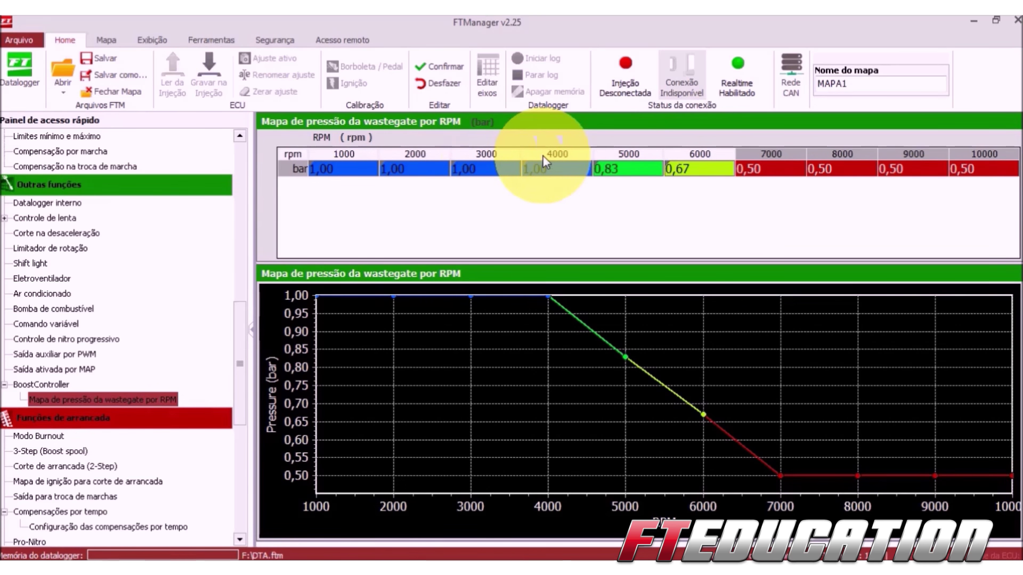
# Return to the BoostController settings and set the Burnout target to 3,00 bar.
pyautogui.click(50, 385)
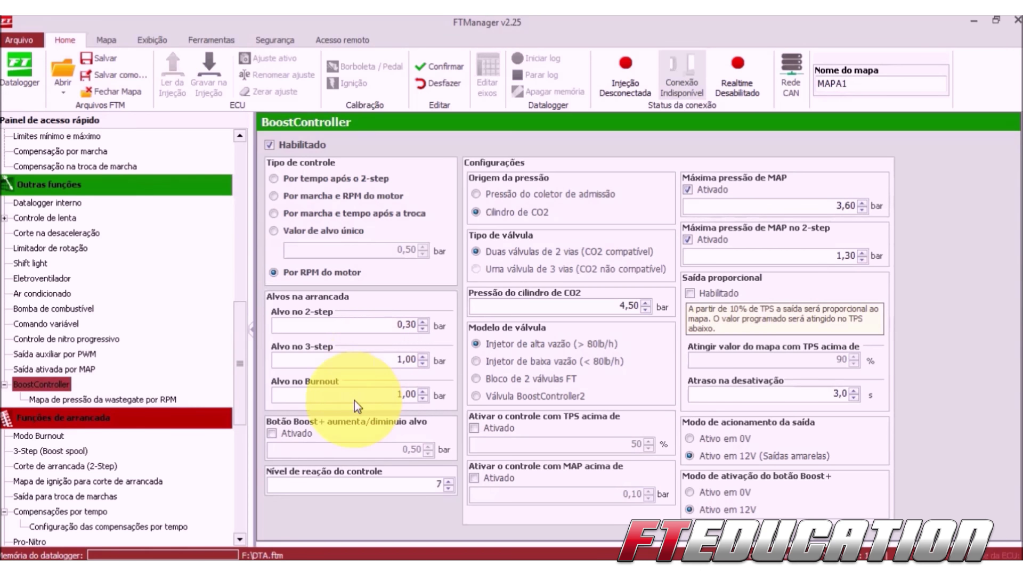
pyautogui.click(330, 398)
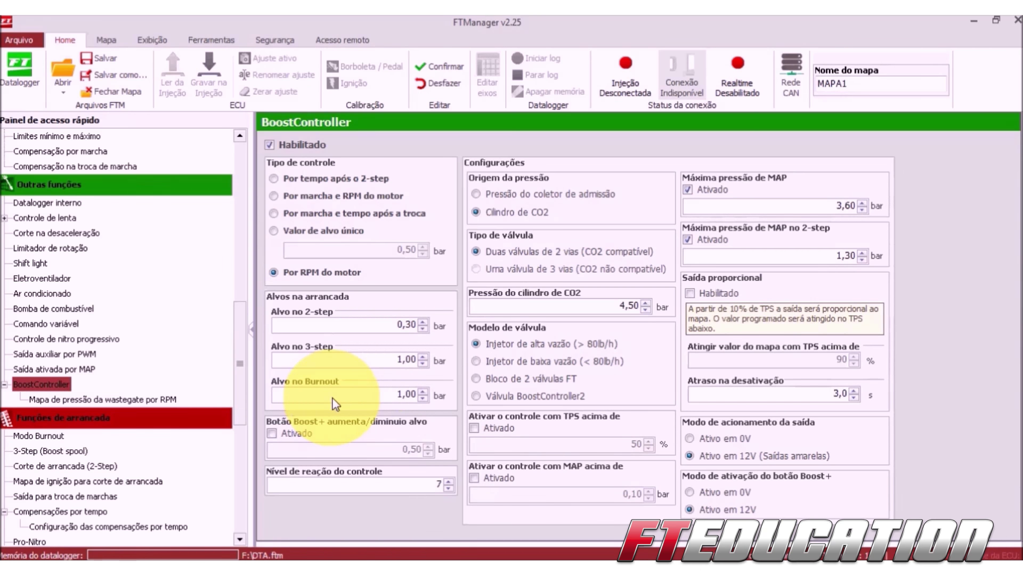
pyautogui.moveTo(344, 398); pyautogui.dragTo(576, 410)
pyautogui.write('3')
pyautogui.click(393, 357)
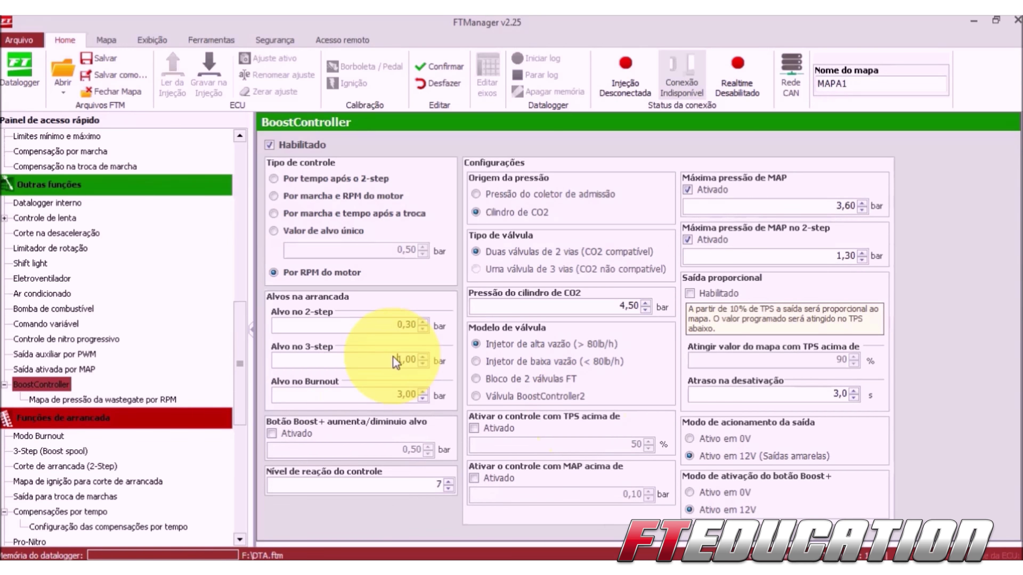
# Set the Burnout target to 0,00 bar and enable the Boost+ button target adjustment.
pyautogui.click(393, 397)
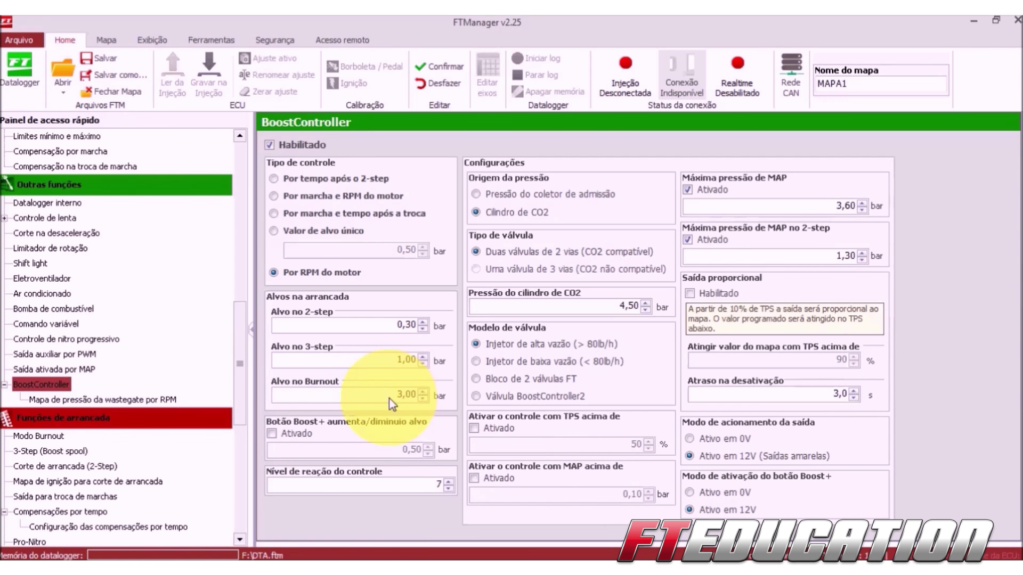
pyautogui.write('0')
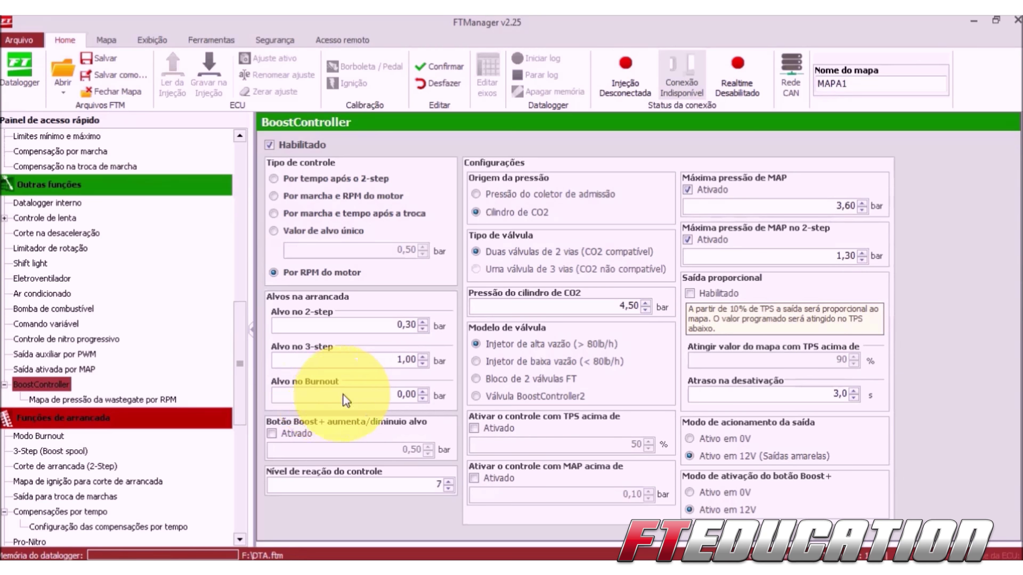
pyautogui.click(295, 437)
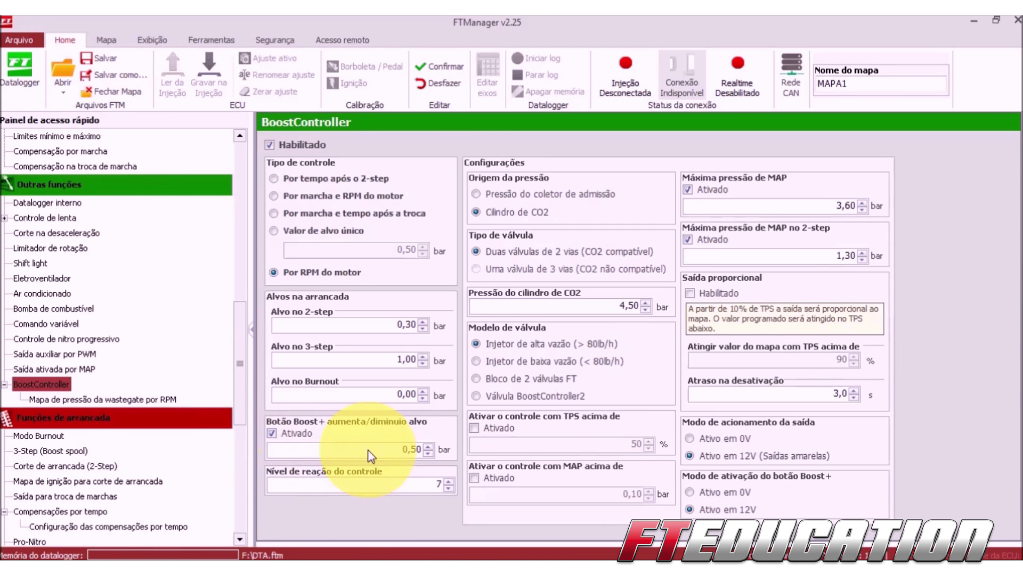
pyautogui.click(386, 456)
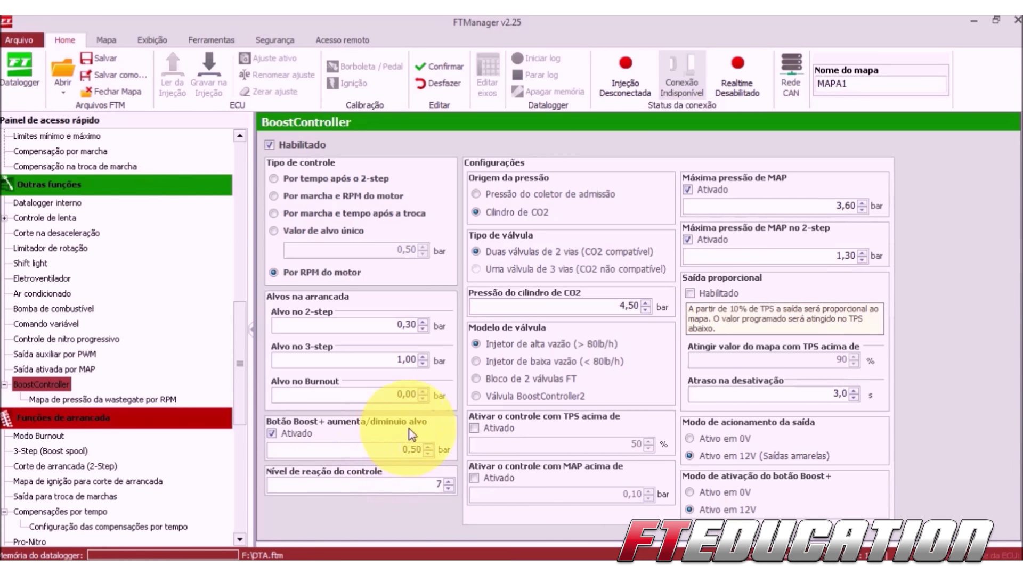
# Try different values for the control reaction level, including 0.
pyautogui.click(360, 489)
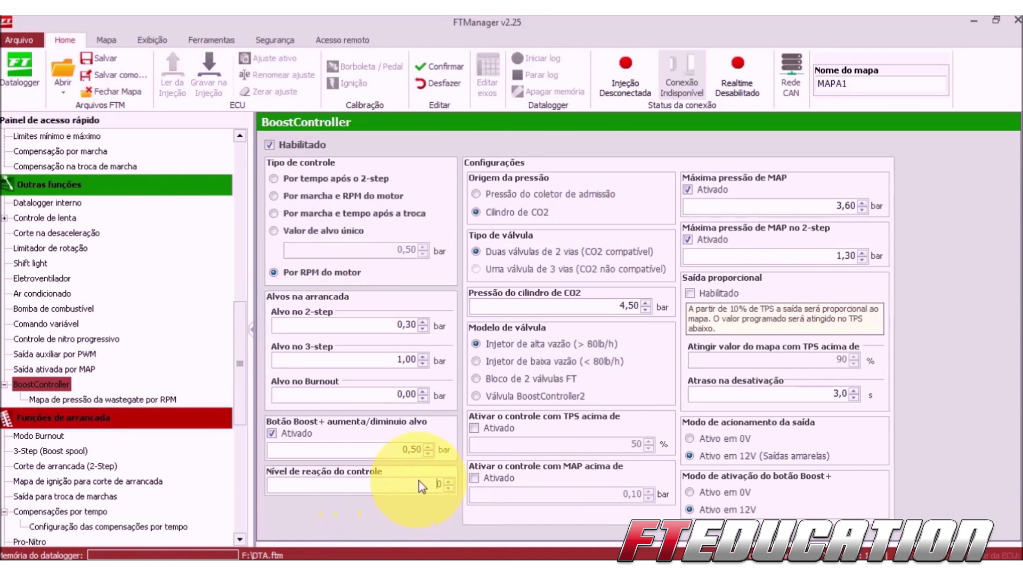
pyautogui.scroll(6, 418, 481)
pyautogui.press('BackSpace')
pyautogui.write('11')
pyautogui.write('5')
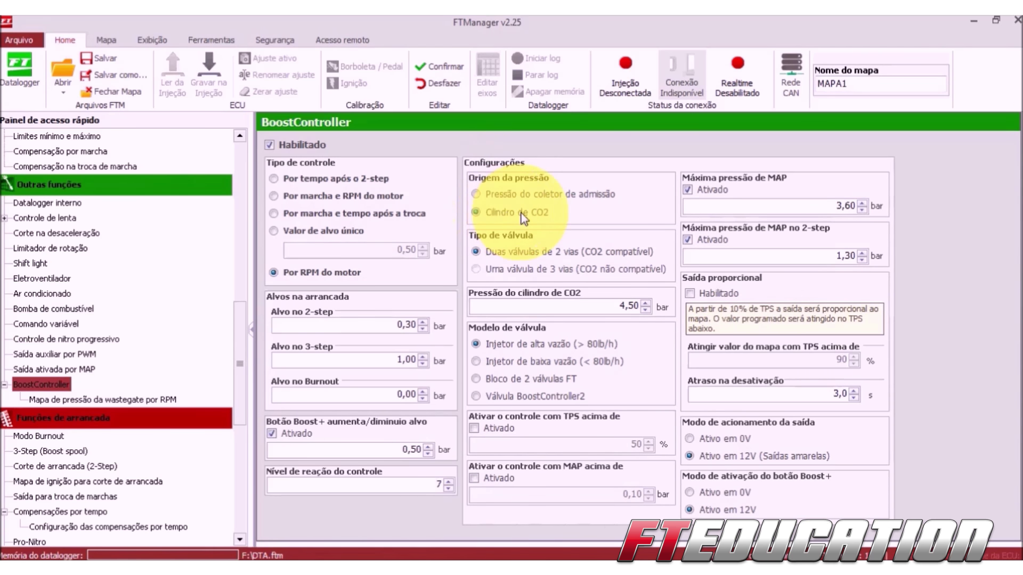
# Set the pressure source to Pressão do coletor de admissão and the valve type to Uma válvula de 3 vias (CO2 não compatível).
pyautogui.click(506, 196)
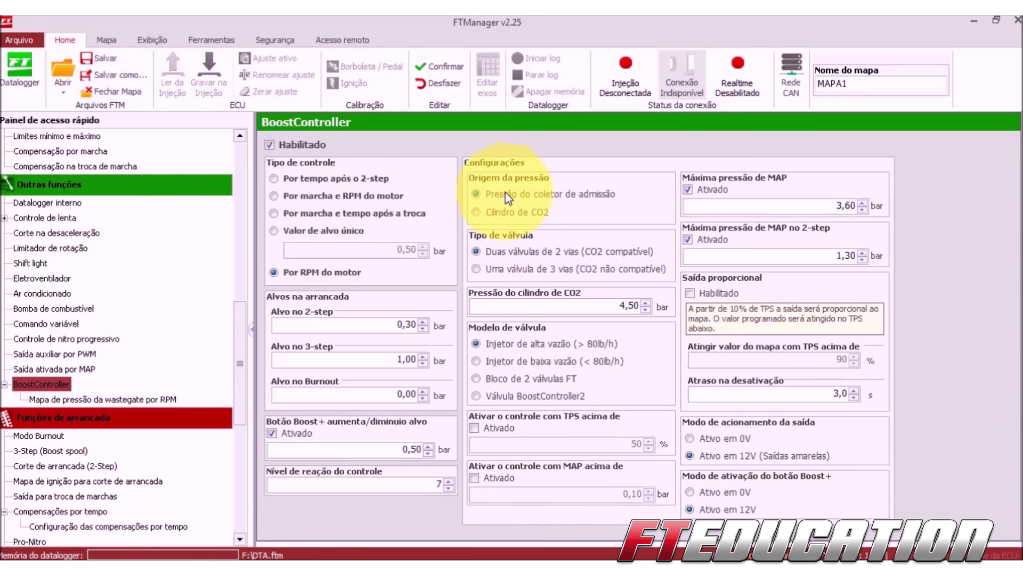
pyautogui.click(501, 212)
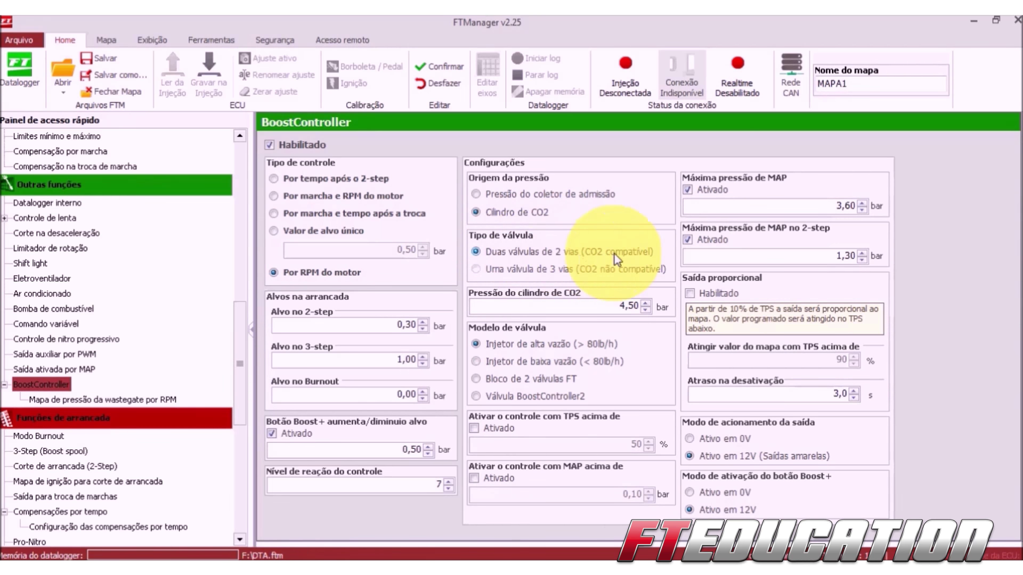
pyautogui.click(538, 195)
pyautogui.click(502, 271)
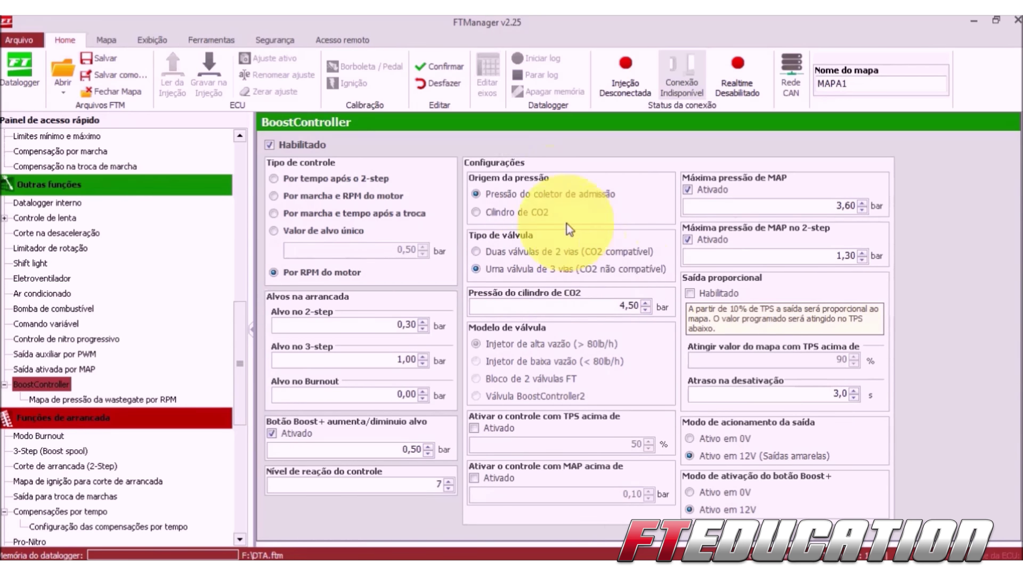
pyautogui.click(513, 270)
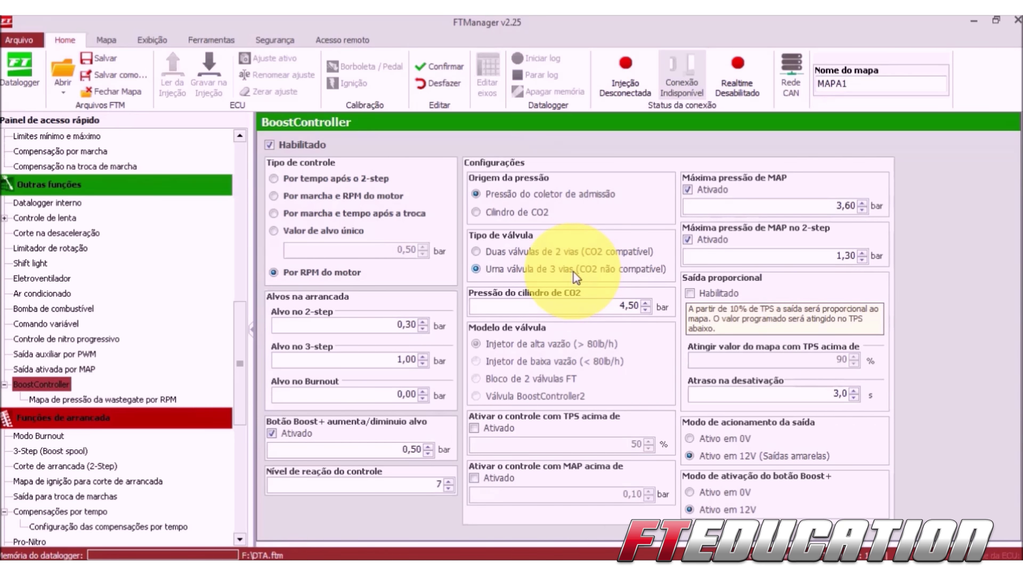
# Set the pressure source to Cilindro de CO2 and the valve type to Duas válvulas de 2 vias (CO2 compatível).
pyautogui.click(527, 213)
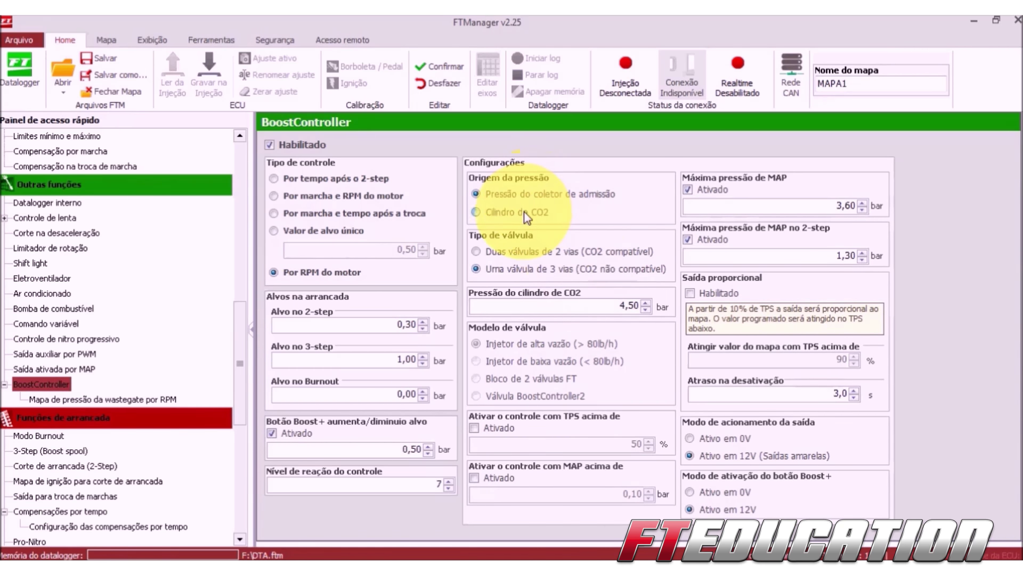
pyautogui.click(519, 254)
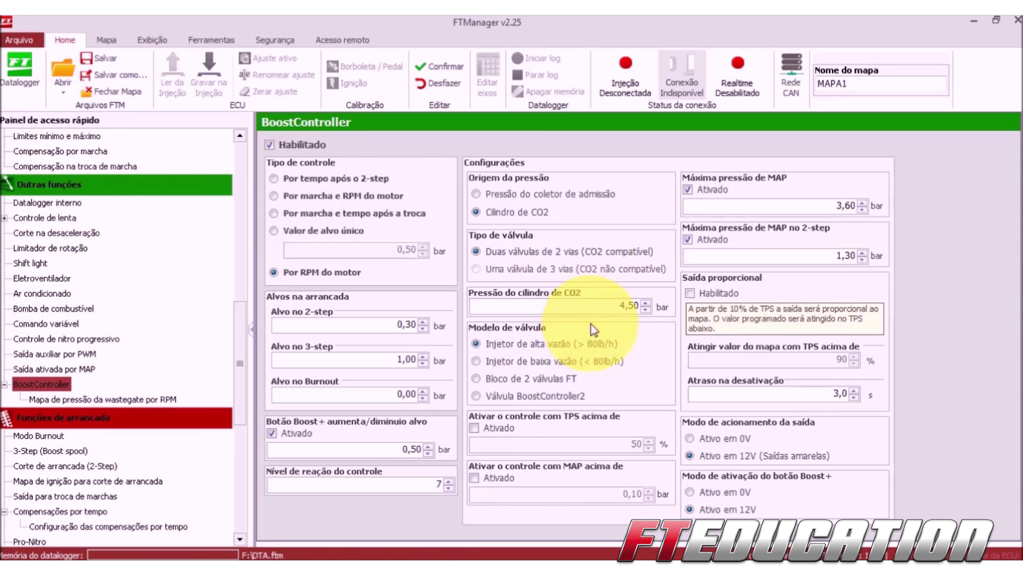
pyautogui.click(616, 310)
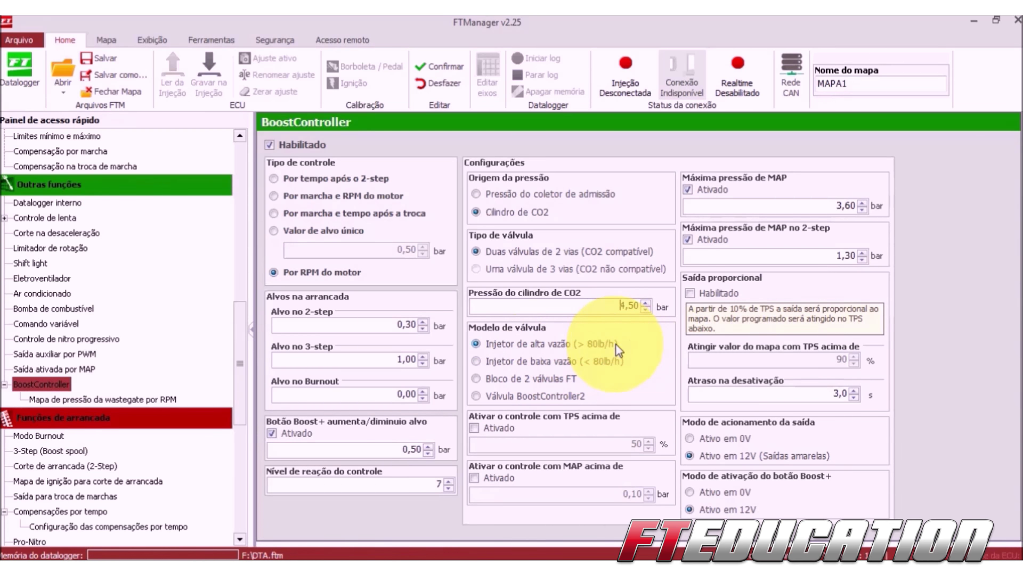
# Try the low-flow injector and Bloco de 2 válvulas FT models, and set the valve model to Válvula BoostController2.
pyautogui.click(606, 362)
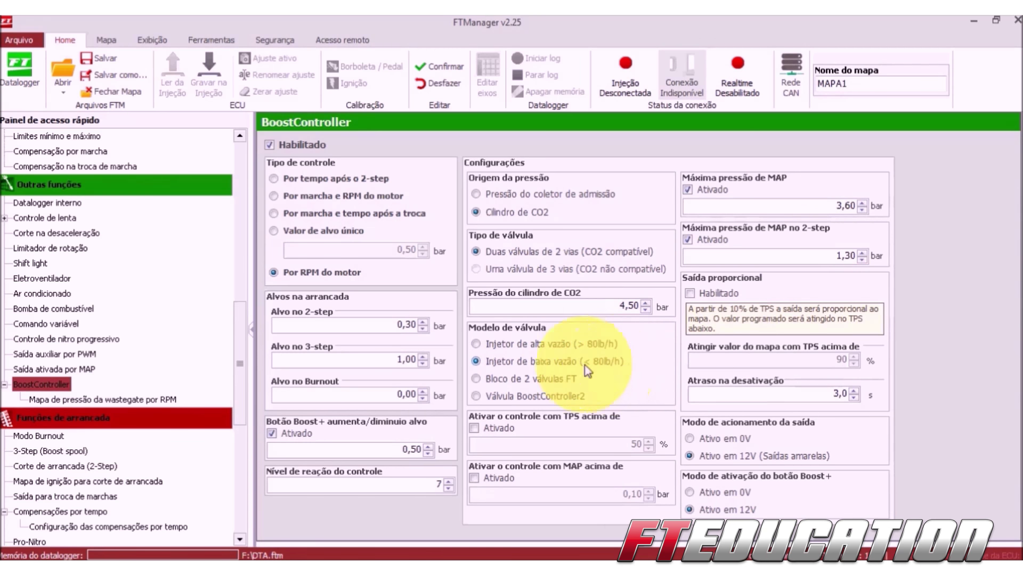
pyautogui.click(550, 383)
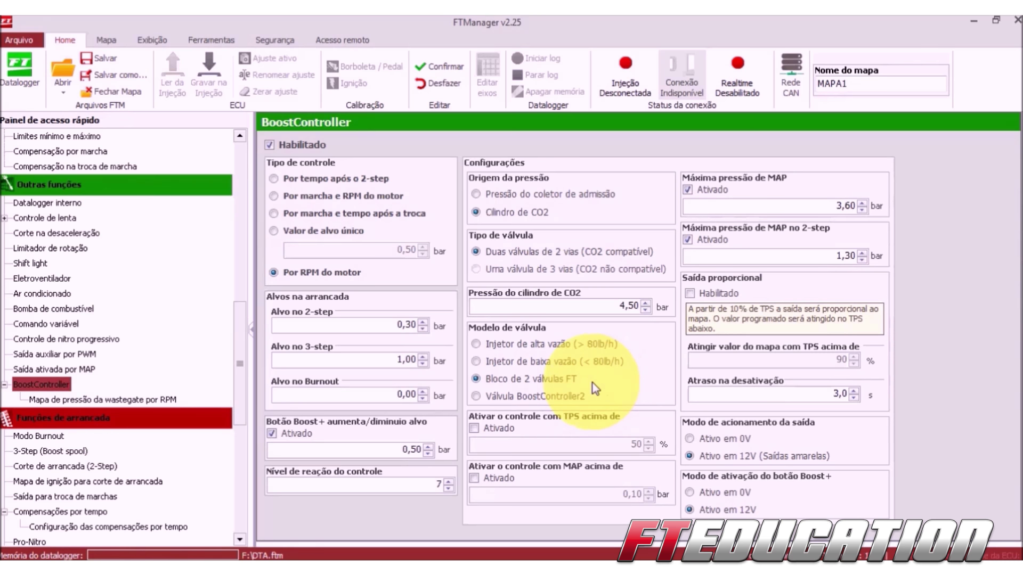
pyautogui.click(535, 398)
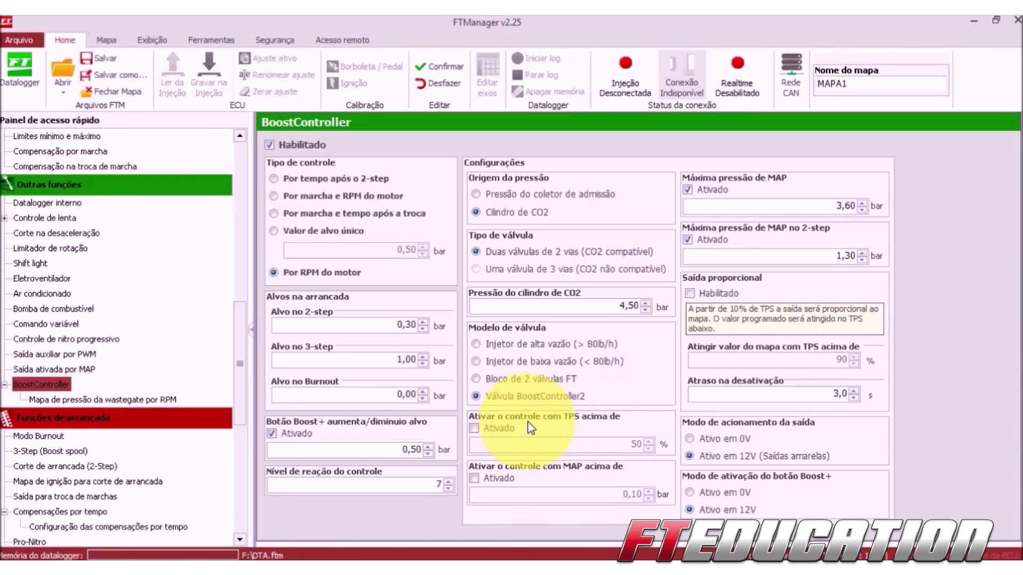
# Enable control activation above 50 % TPS, and set the MAP activation threshold to 0,20 bar with that option switched off.
pyautogui.click(499, 427)
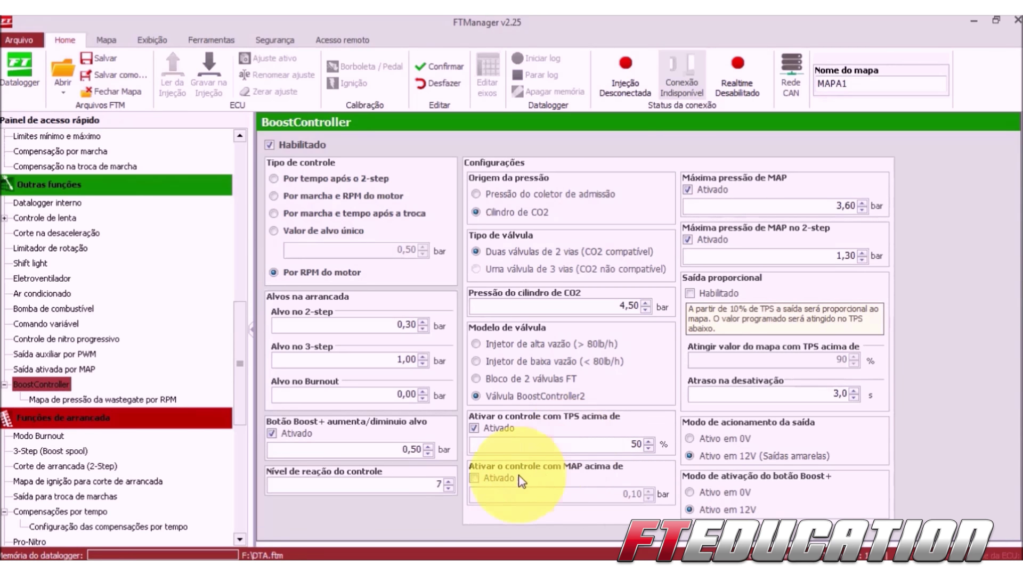
pyautogui.click(479, 478)
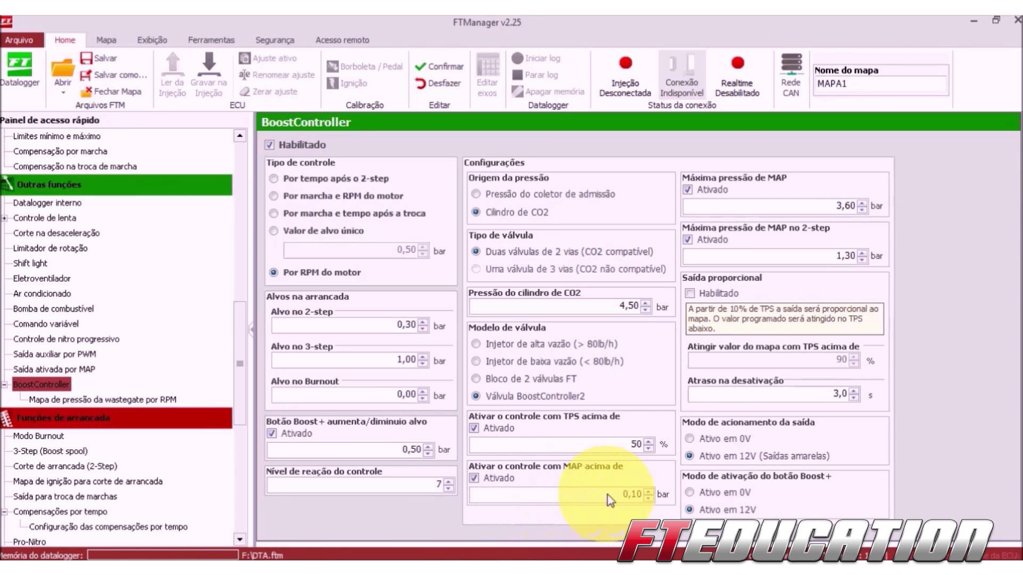
pyautogui.click(648, 491)
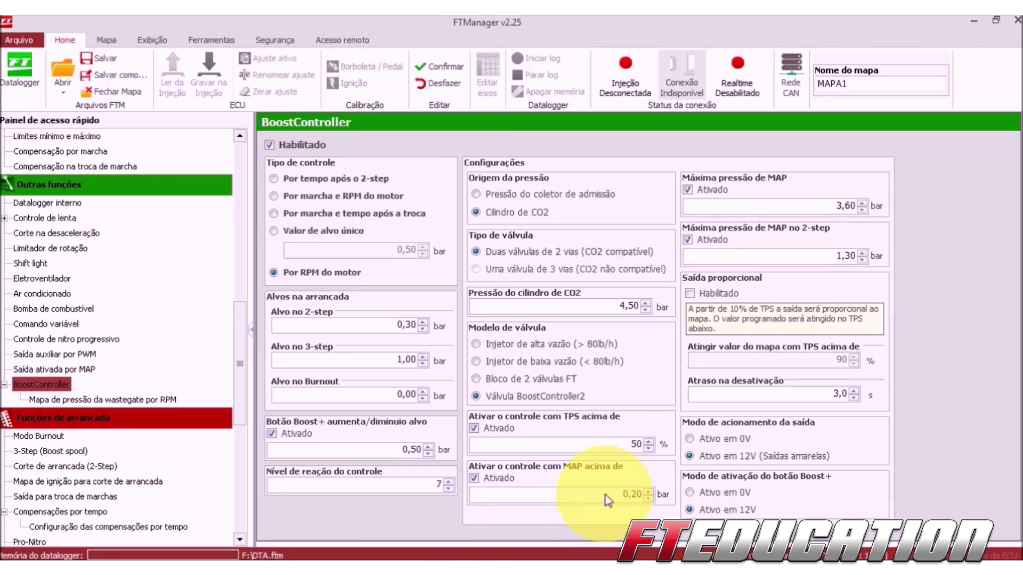
pyautogui.click(493, 478)
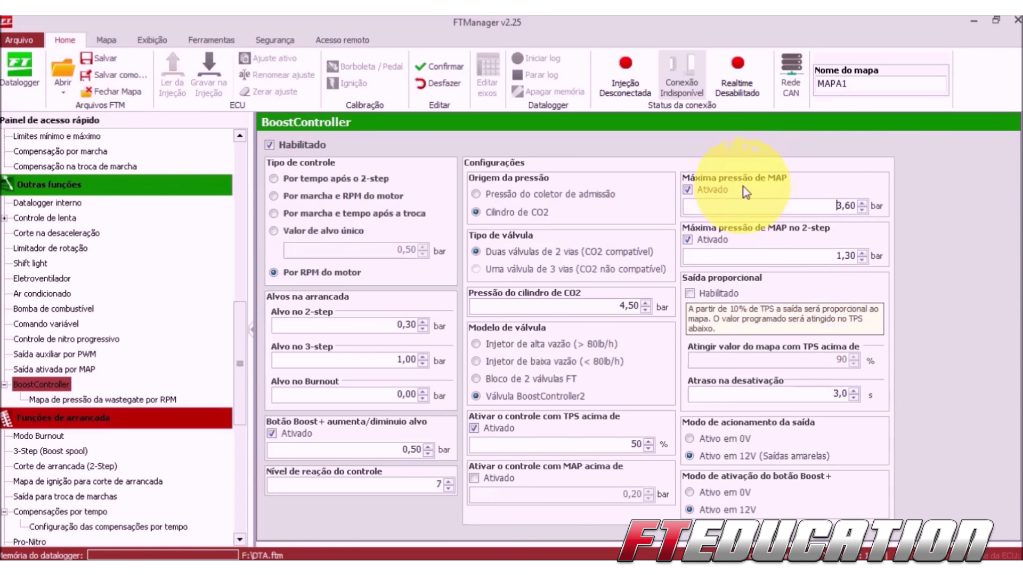
# Switch to the FTManager Datalogger, show the DTA log and highlight the wastegate target pressure with Pressão de Wastegate hidden.
pyautogui.click(745, 206)
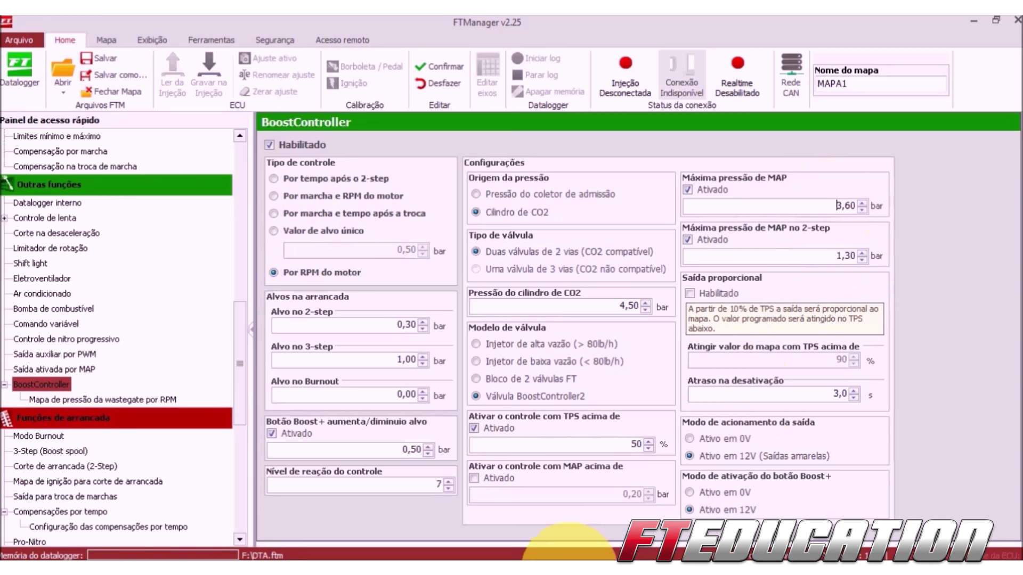
pyautogui.moveTo(538, 569)
pyautogui.click(603, 490)
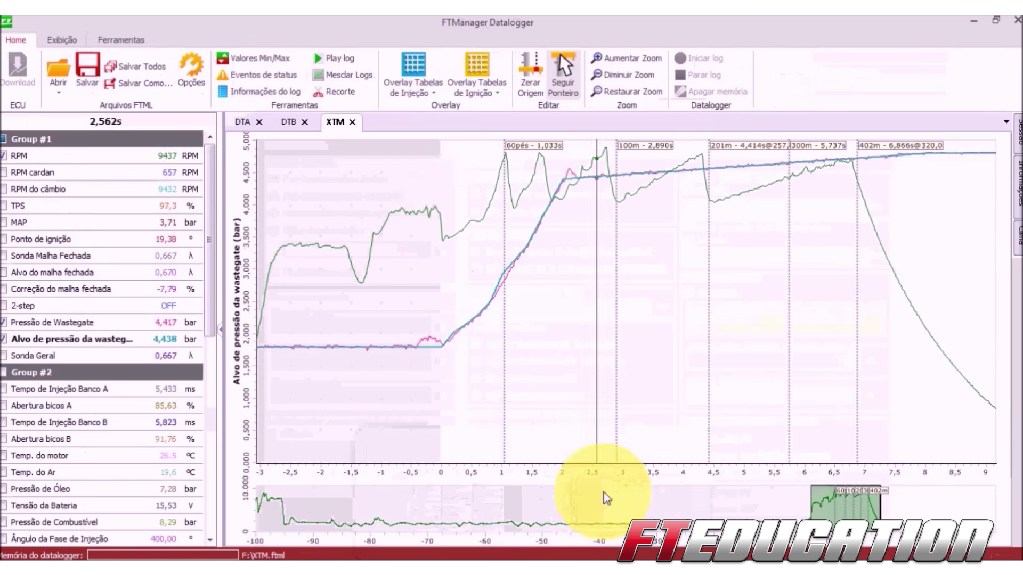
pyautogui.click(242, 121)
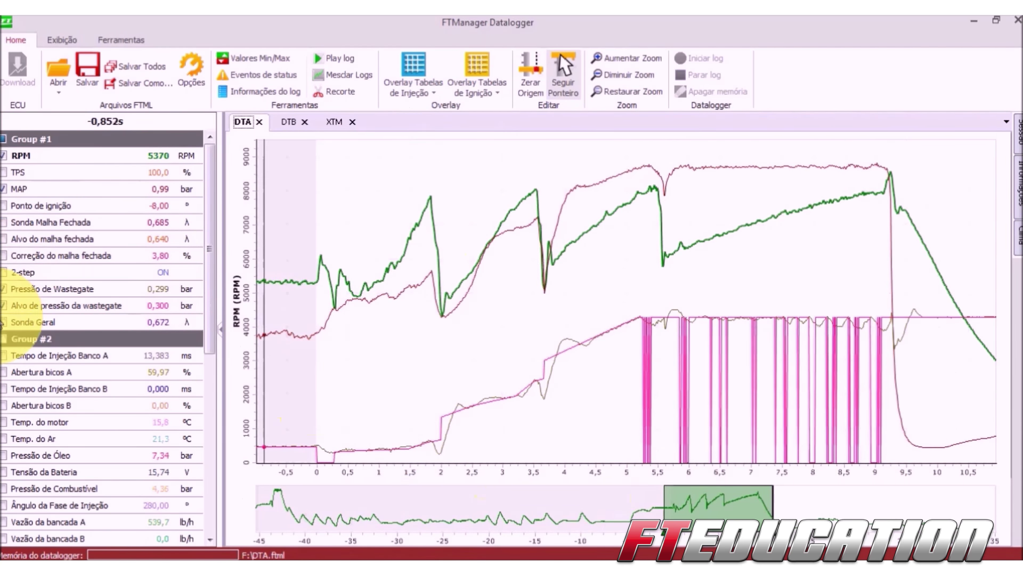
pyautogui.click(3, 289)
pyautogui.click(20, 306)
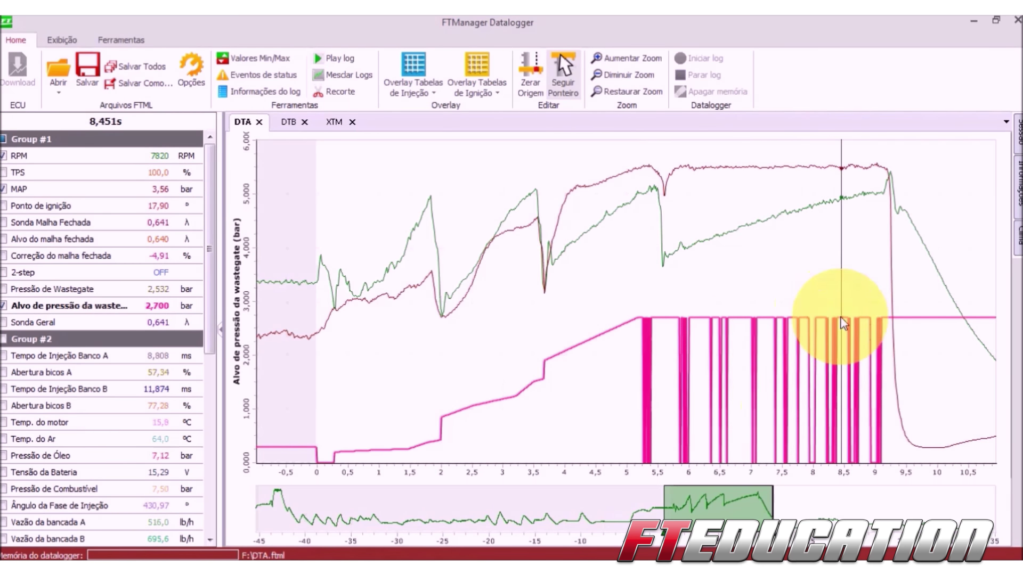
# Examine MAP, wastegate target pressure and actual wastegate pressure in the DTA log around 8 s.
pyautogui.click(164, 186)
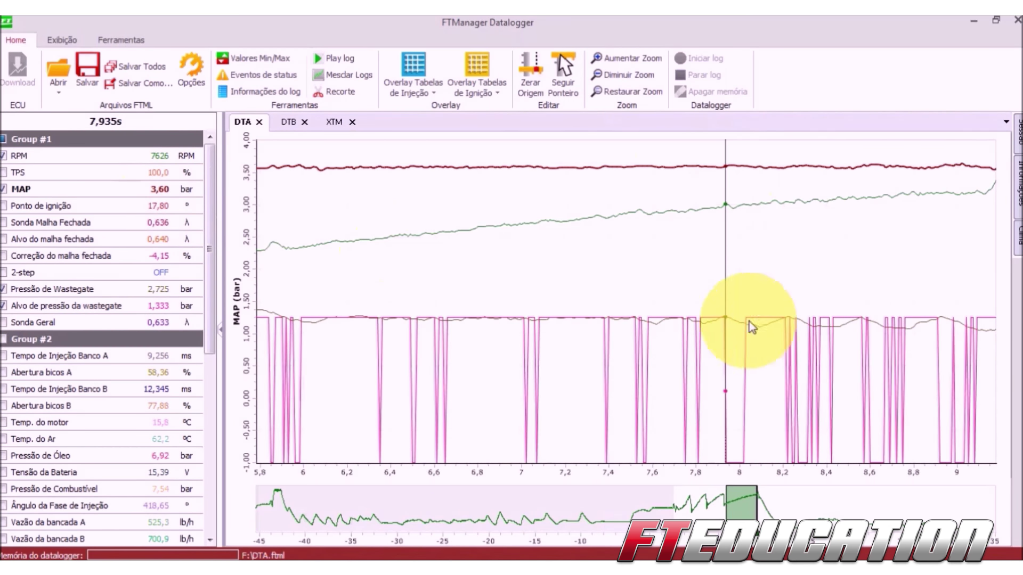
pyautogui.moveTo(734, 326); pyautogui.dragTo(730, 327)
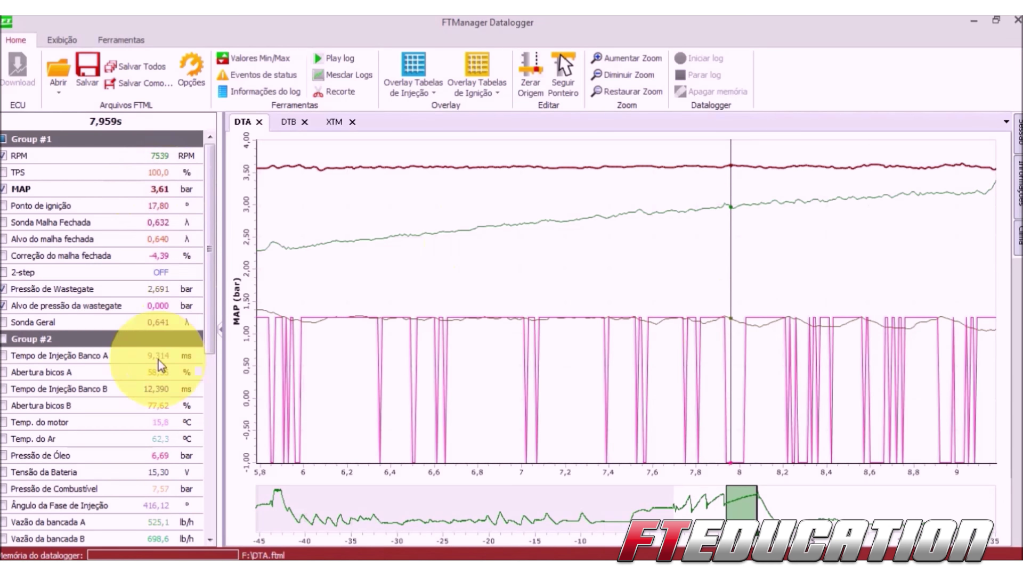
pyautogui.click(33, 308)
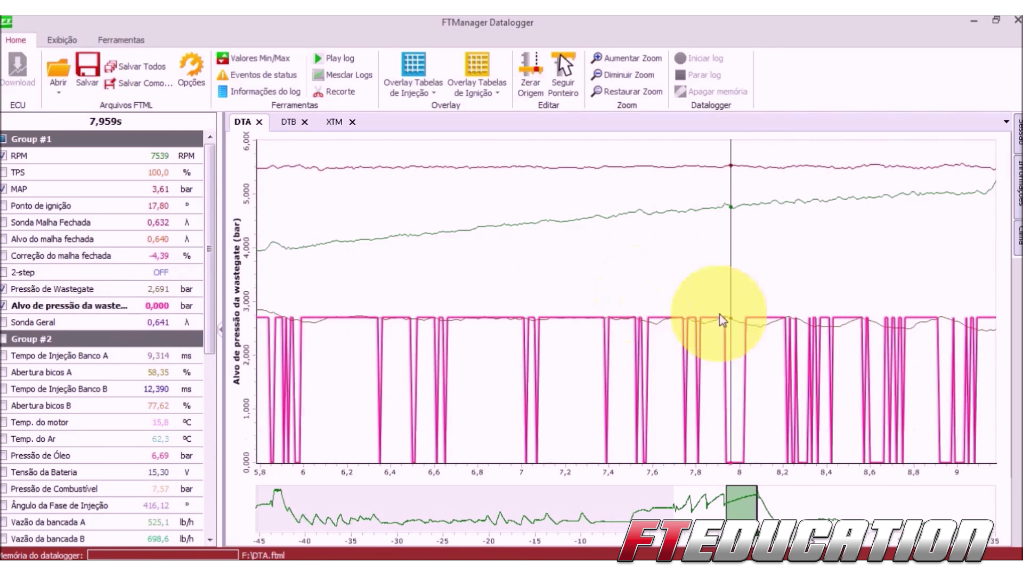
pyautogui.click(155, 291)
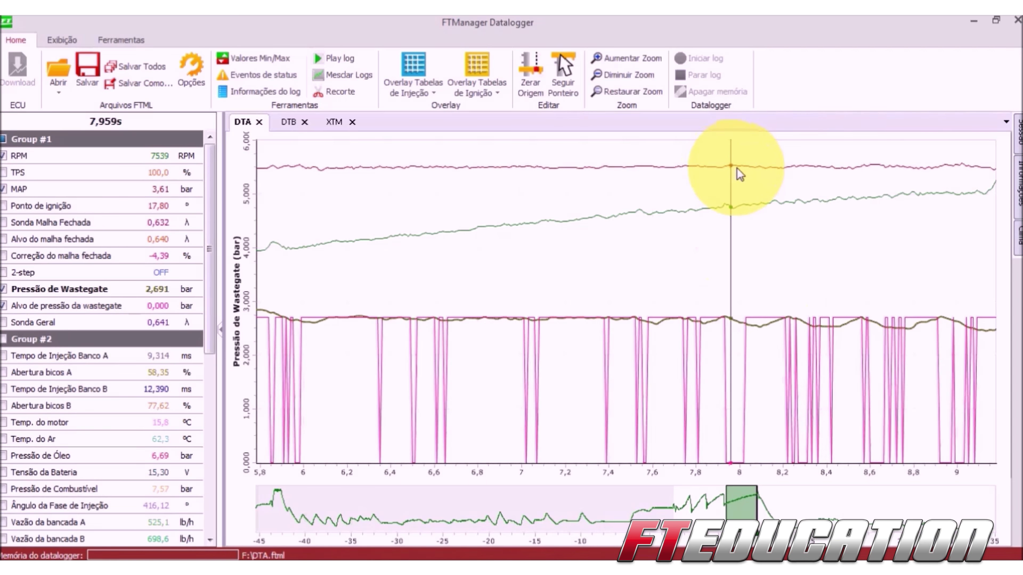
pyautogui.click(745, 245)
pyautogui.click(749, 242)
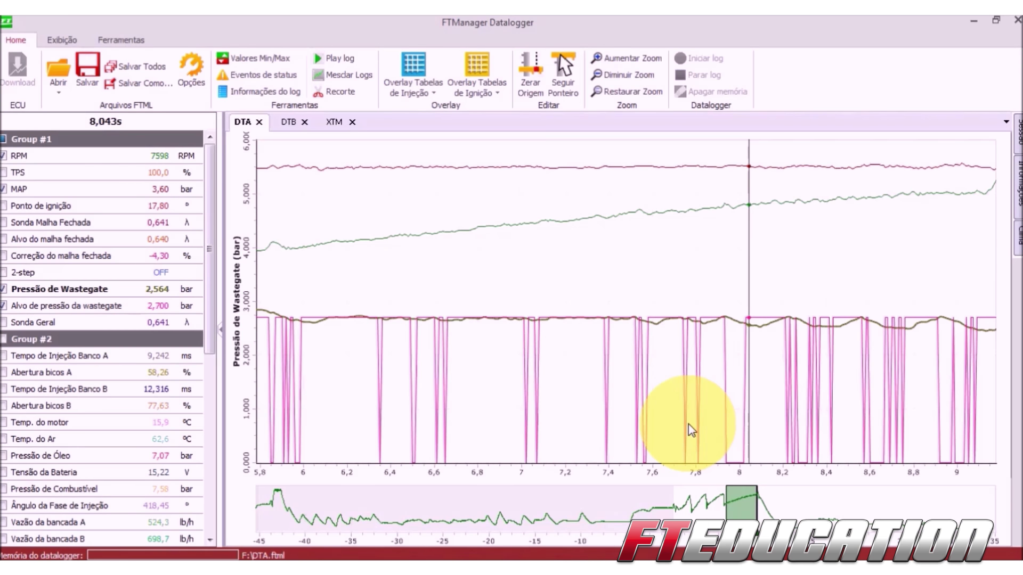
# Return to FTManager's BoostController settings and try the proportional output option, switching it on and off again.
pyautogui.hotkey('alt', 'Tab')
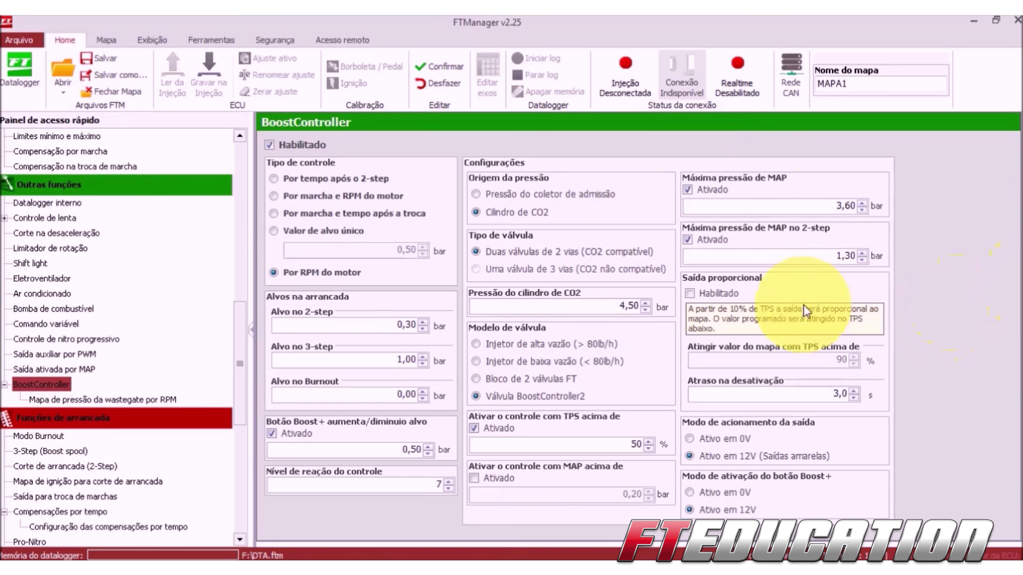
pyautogui.click(719, 296)
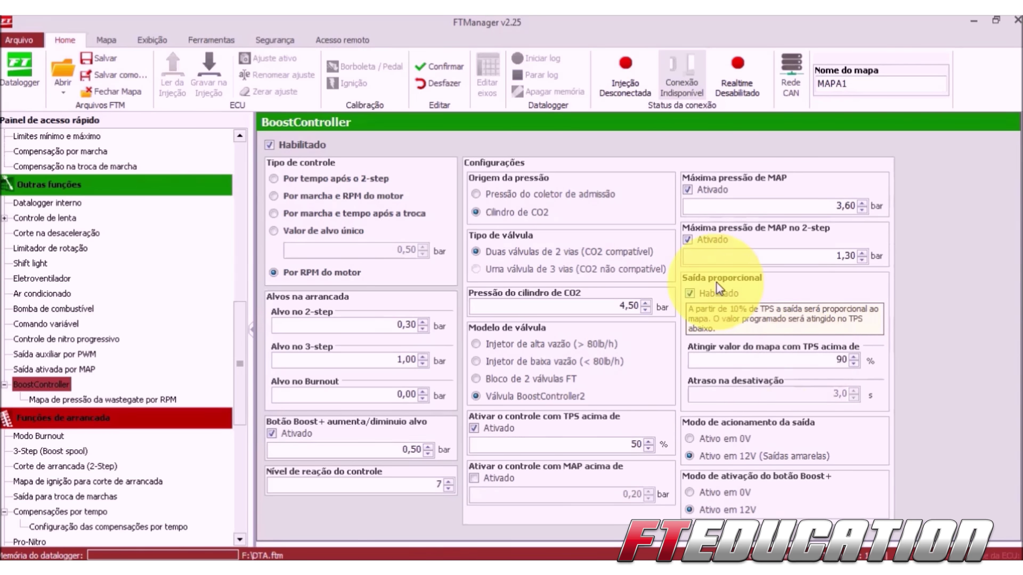
pyautogui.click(713, 296)
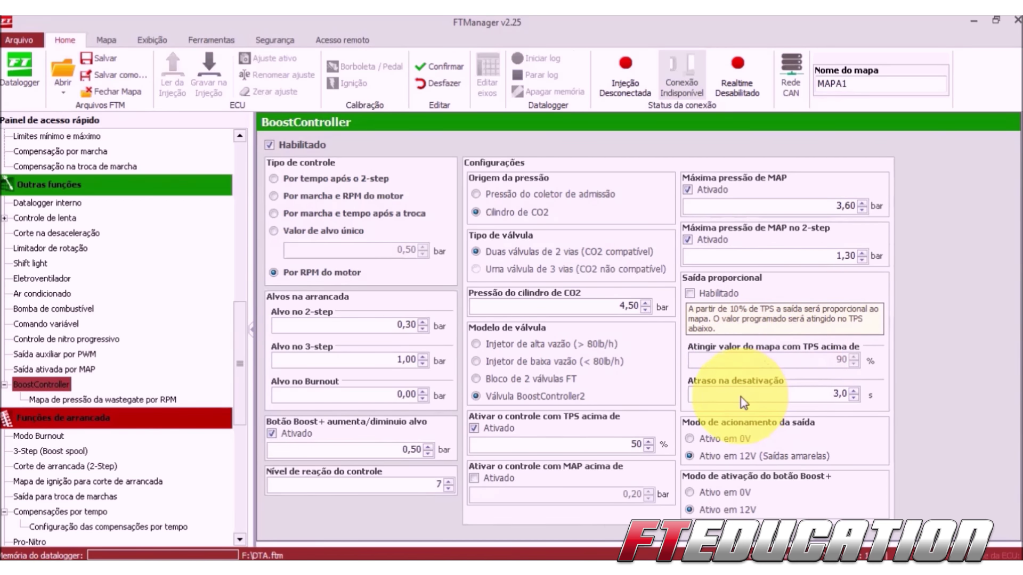
# Review the deactivation delay and disable the Boost+ button target adjustment.
pyautogui.click(801, 395)
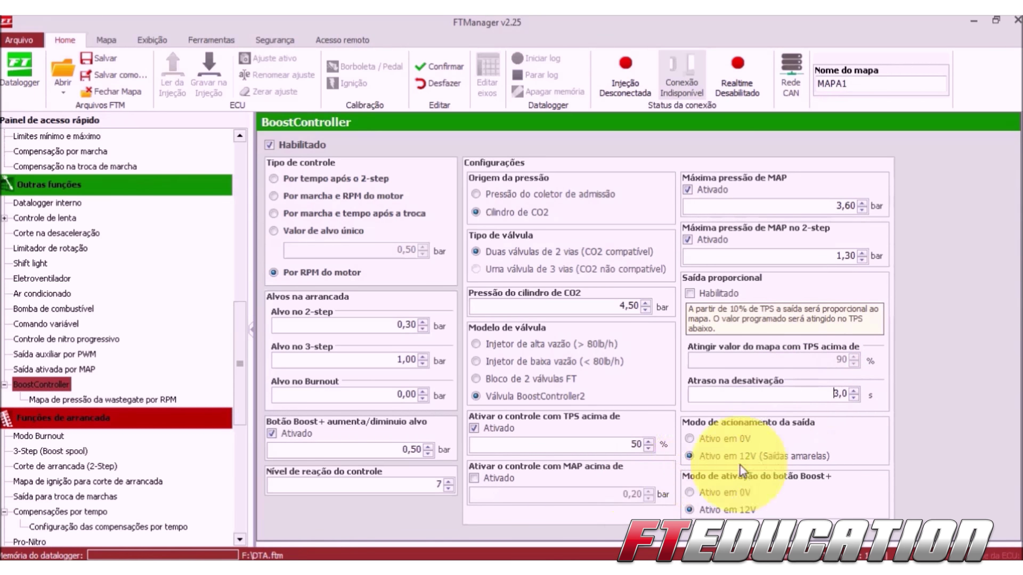
pyautogui.click(816, 392)
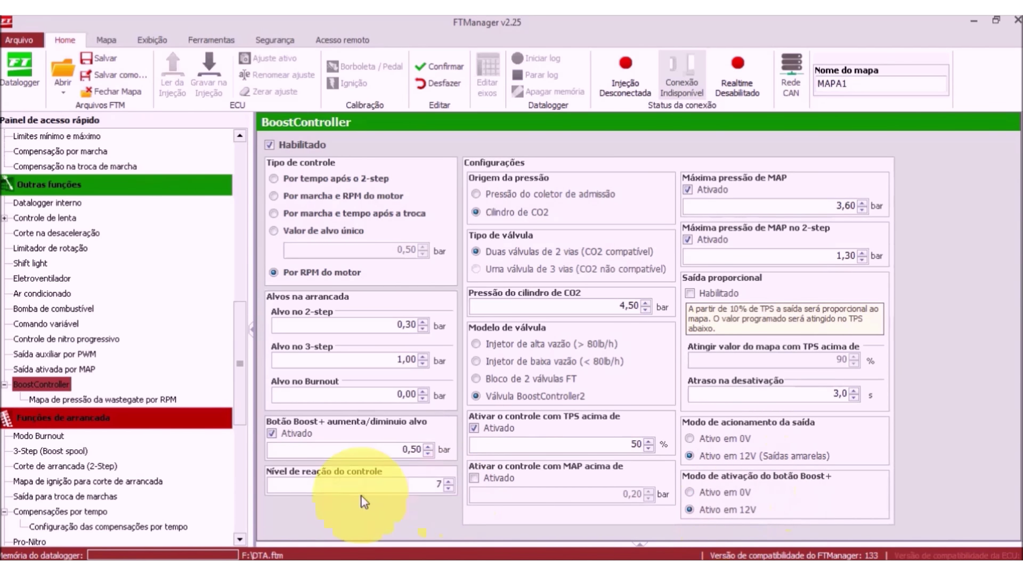
pyautogui.click(296, 434)
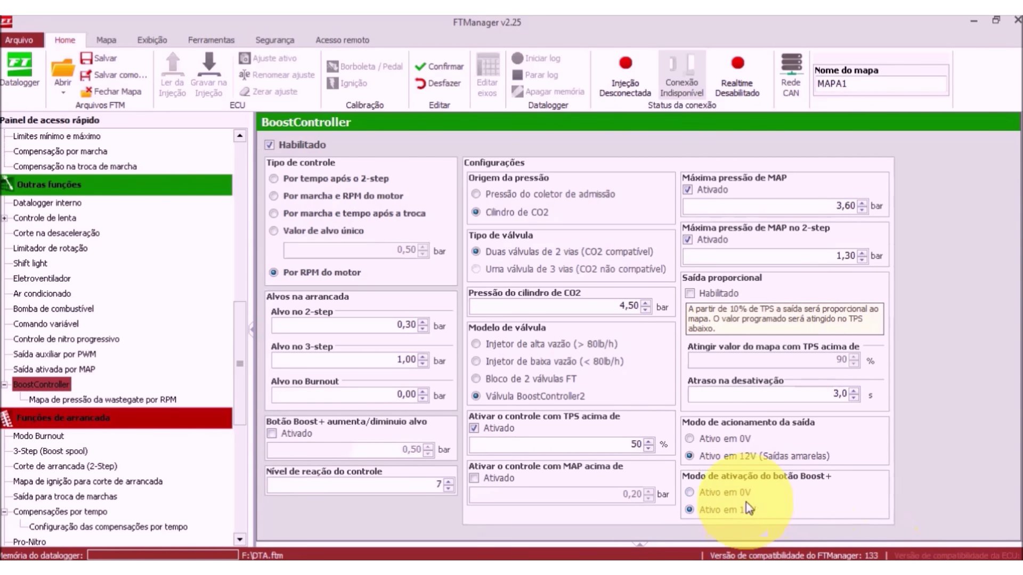